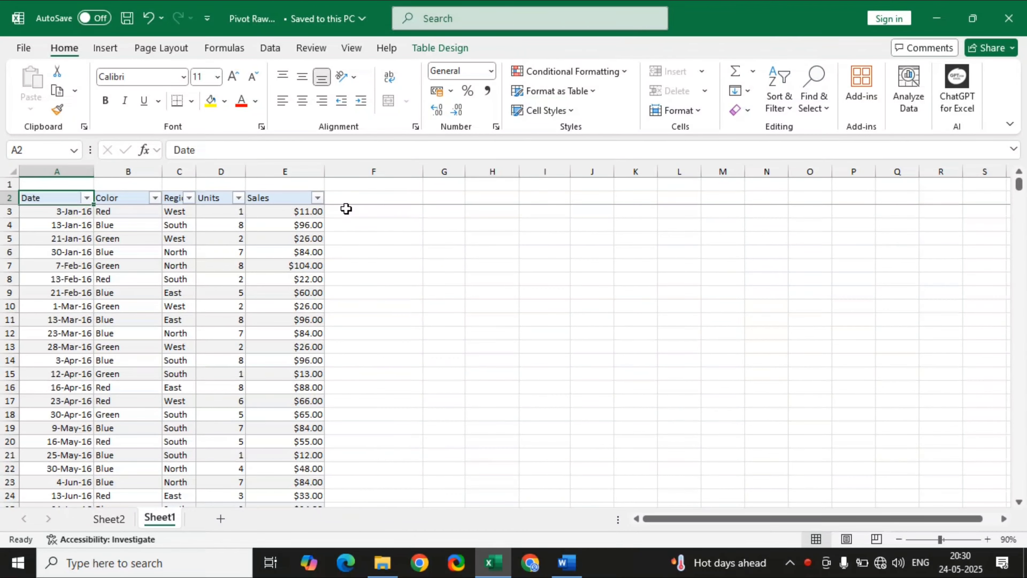
Examine the full extent of the source table on Sheet1 and the finished pivot table on Sheet2.
key(ctrl+Down)
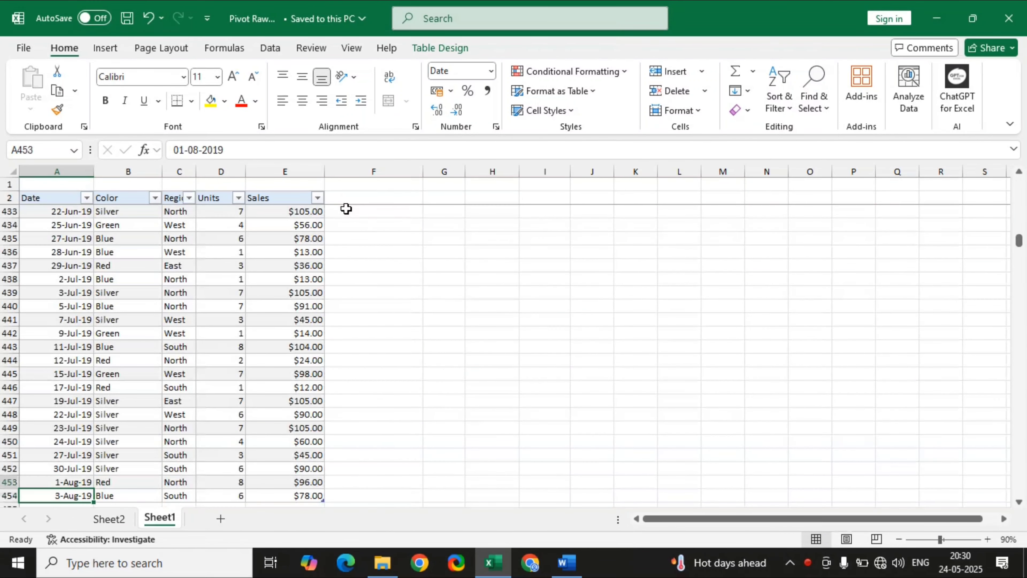
key(ctrl+Up)
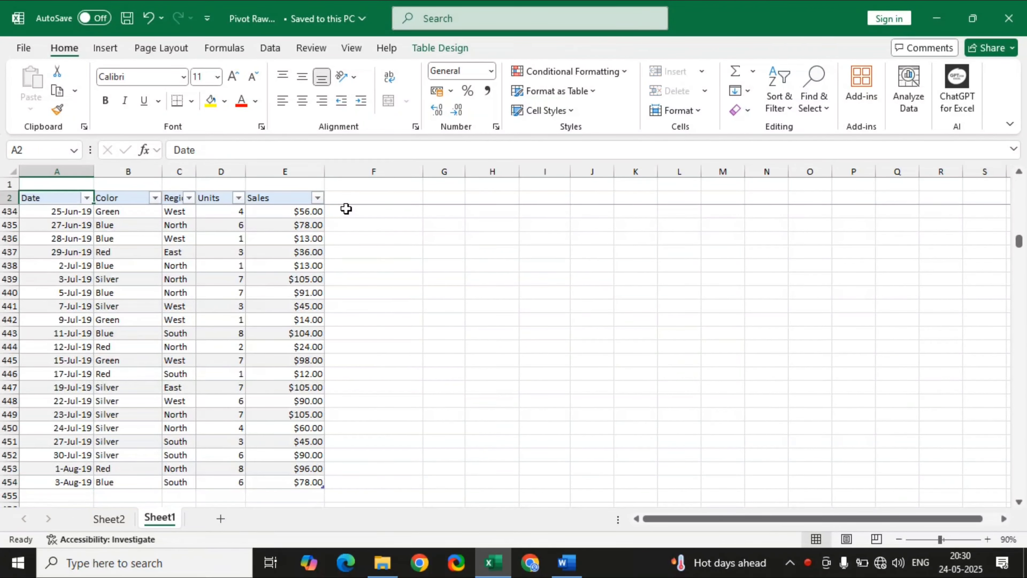
key(Down)
key(ctrl+Down)
key(Up)
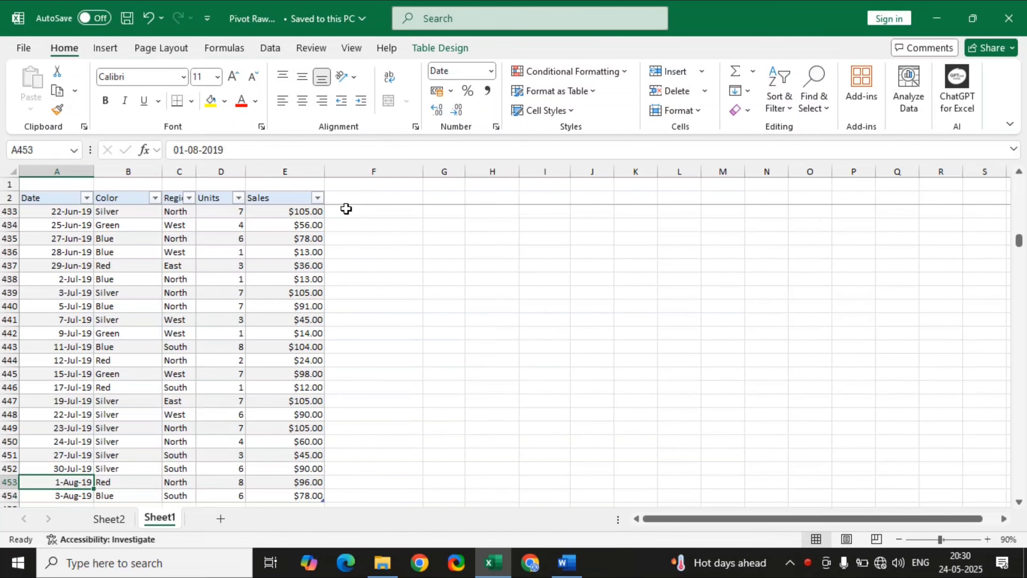
key(ctrl+Up)
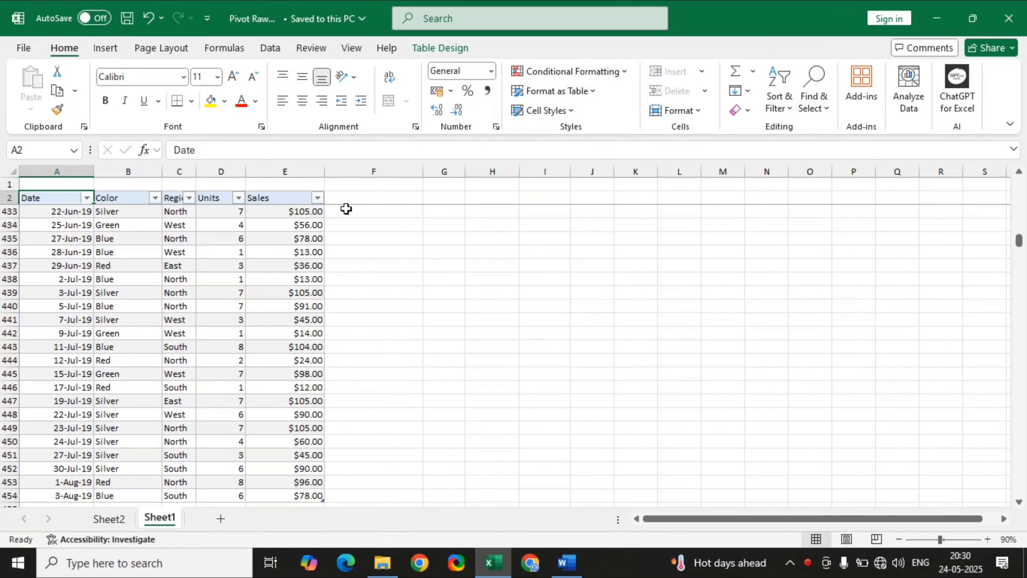
click(111, 519)
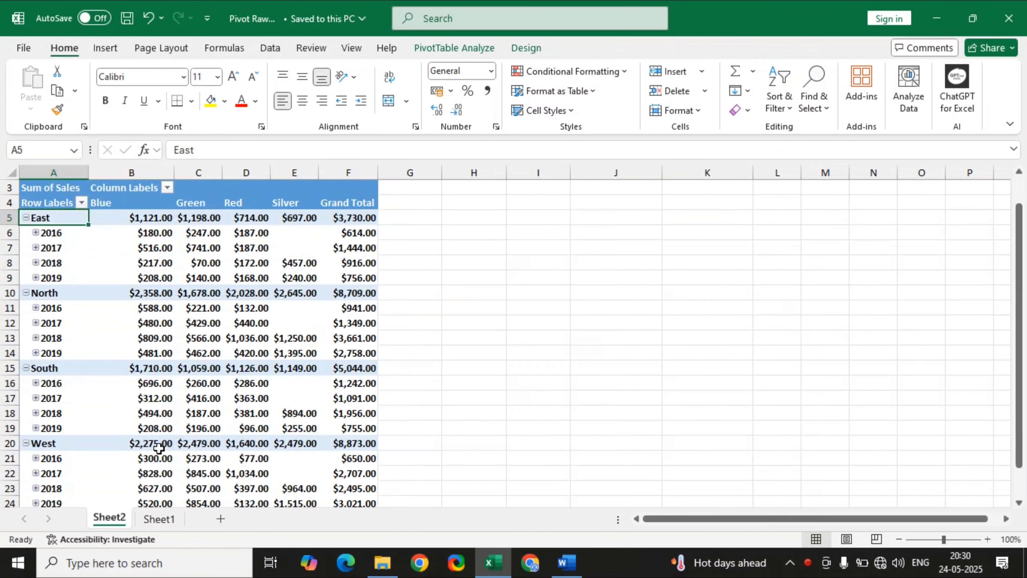
mouse_move(207, 210)
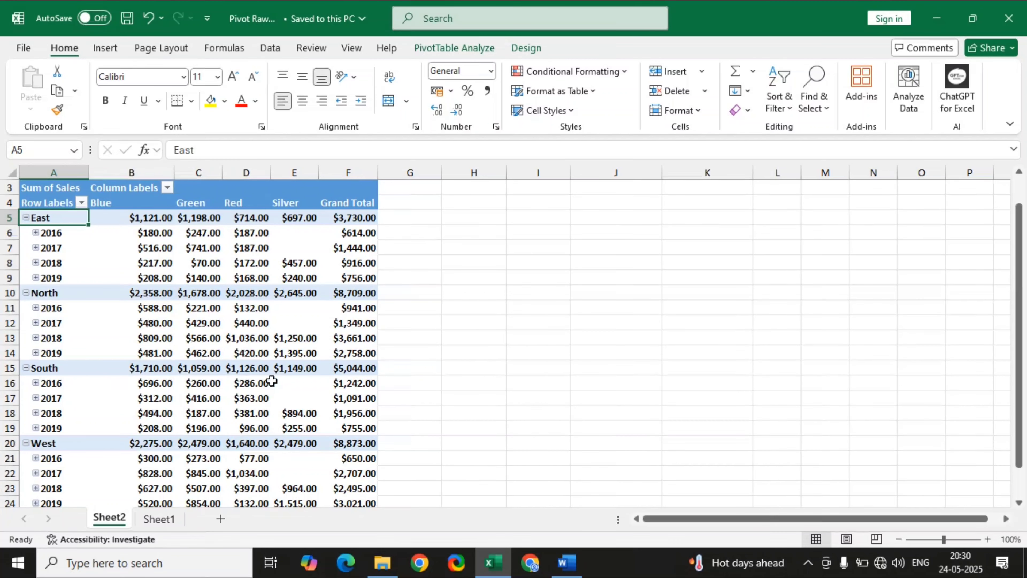
Create a PivotTable from the whole Sheet1 table (Table1) on a new worksheet and save the workbook.
click(165, 520)
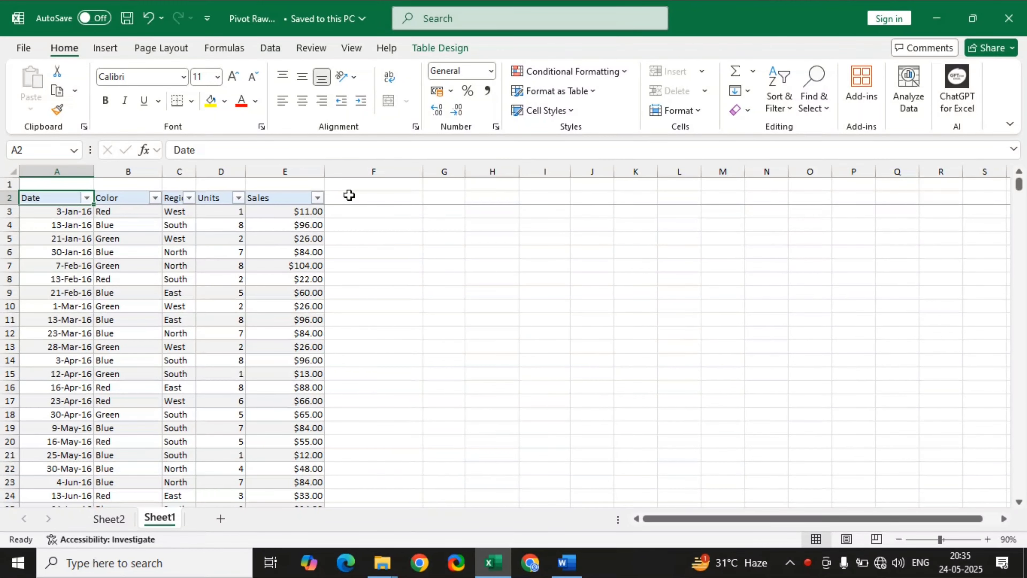
key(ctrl+shift+Right)
key(ctrl+shift+Down)
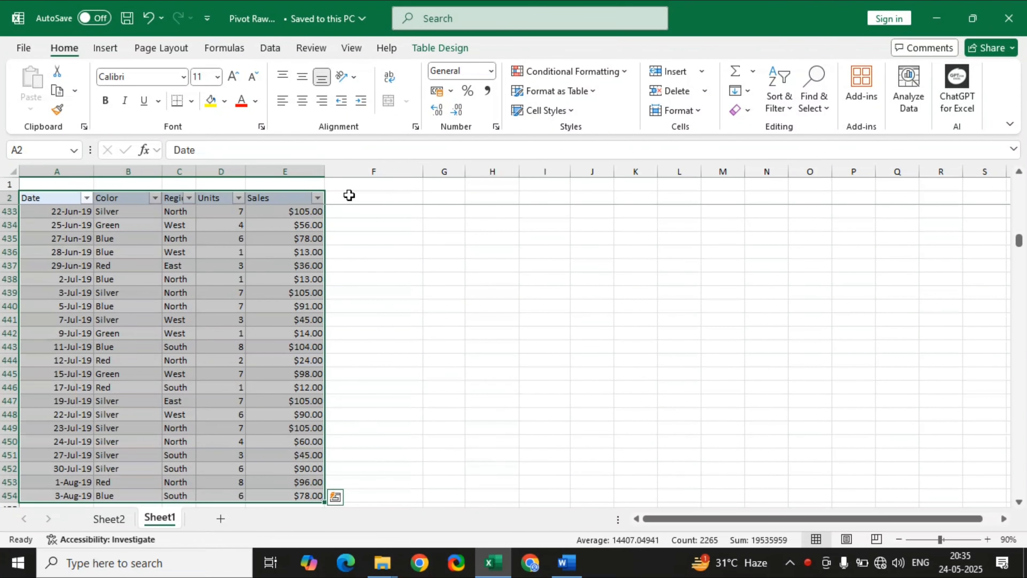
key(alt)
key(n)
key(v)
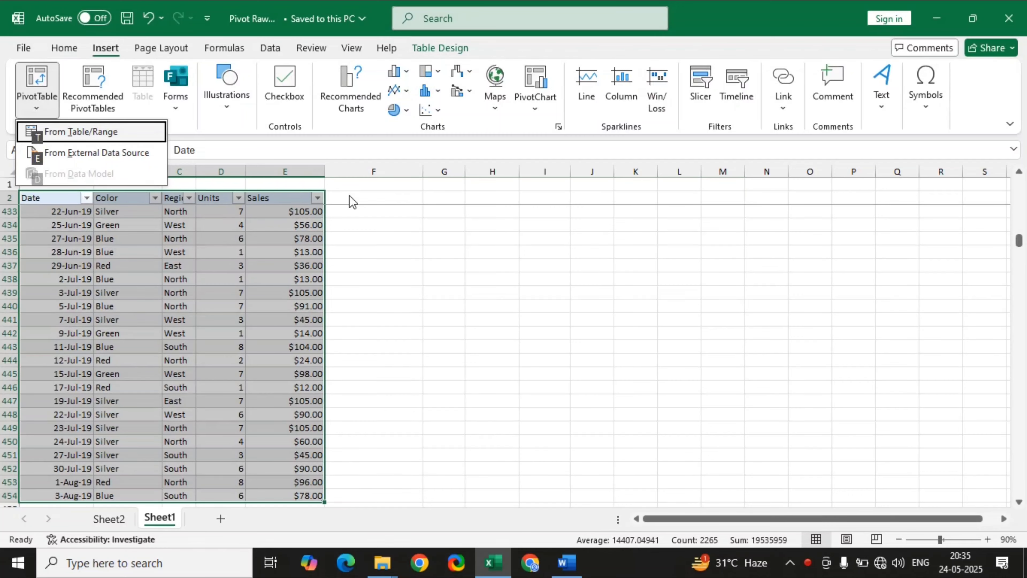
key(t)
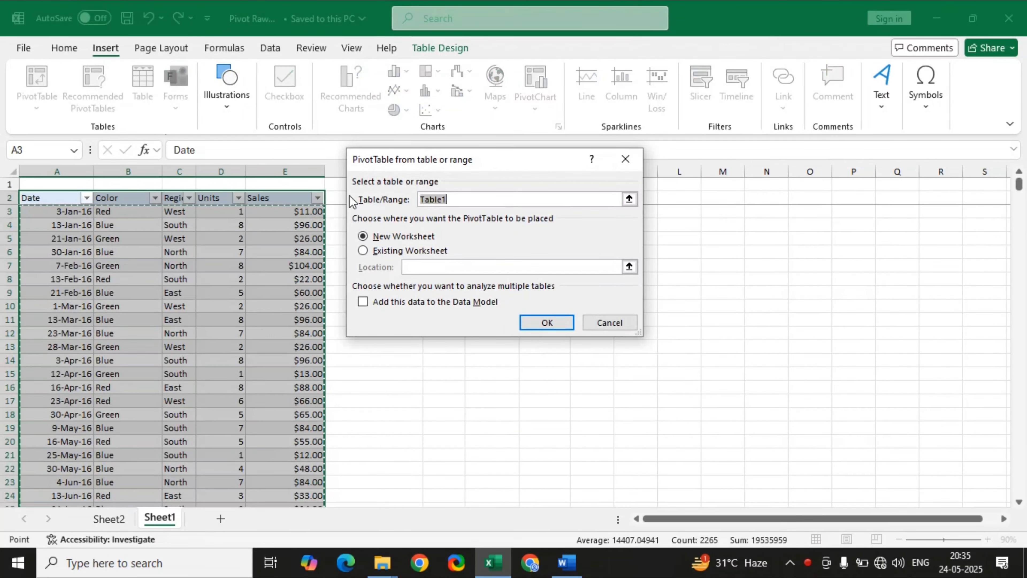
key(Return)
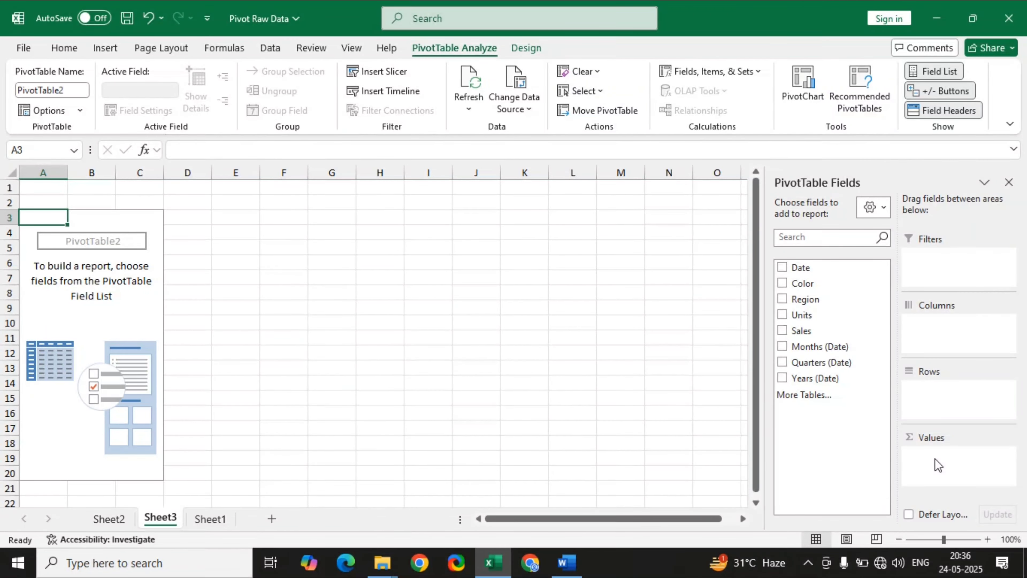
key(ctrl+s)
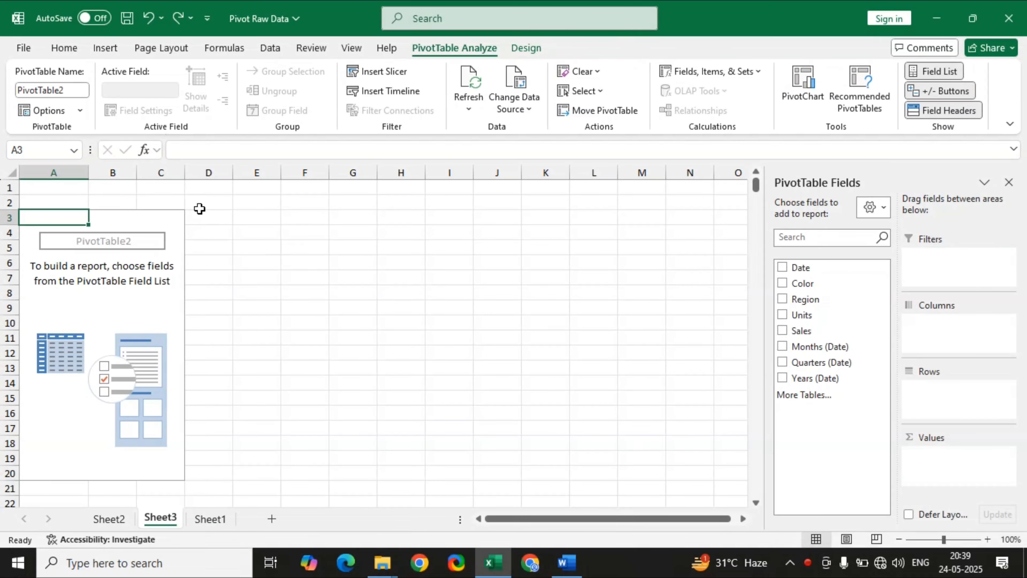
Add every field from Date through Years (Date) to the PivotTable, undoing the automatic grouping of Date before adding the others.
click(782, 268)
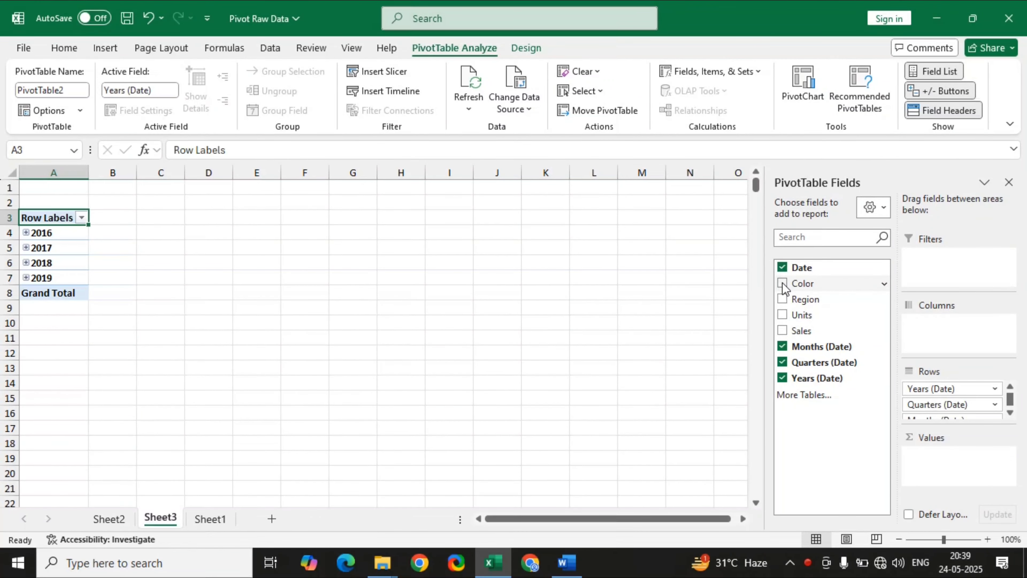
key(ctrl+z)
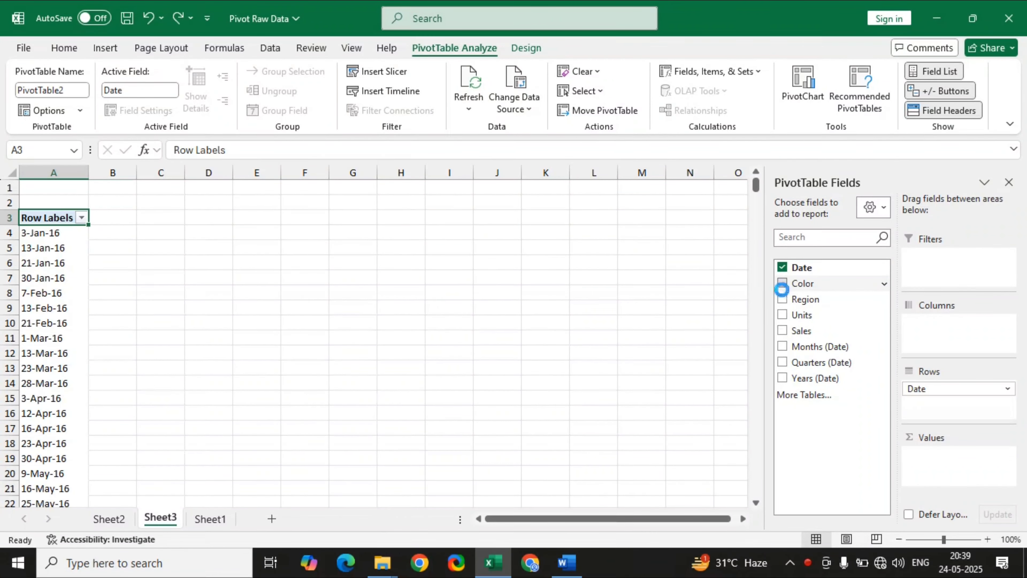
click(782, 284)
click(782, 299)
click(782, 315)
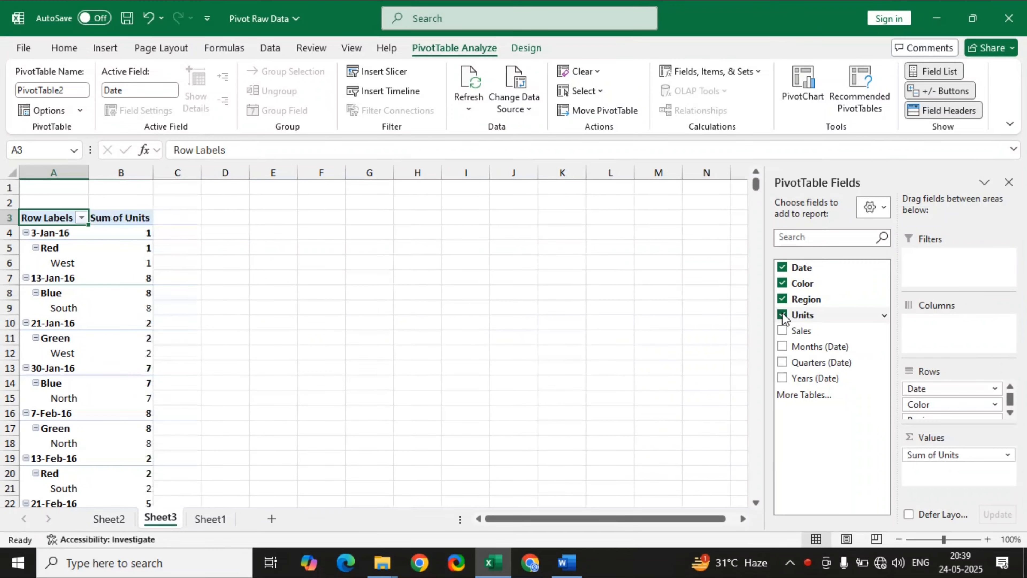
click(782, 330)
click(782, 347)
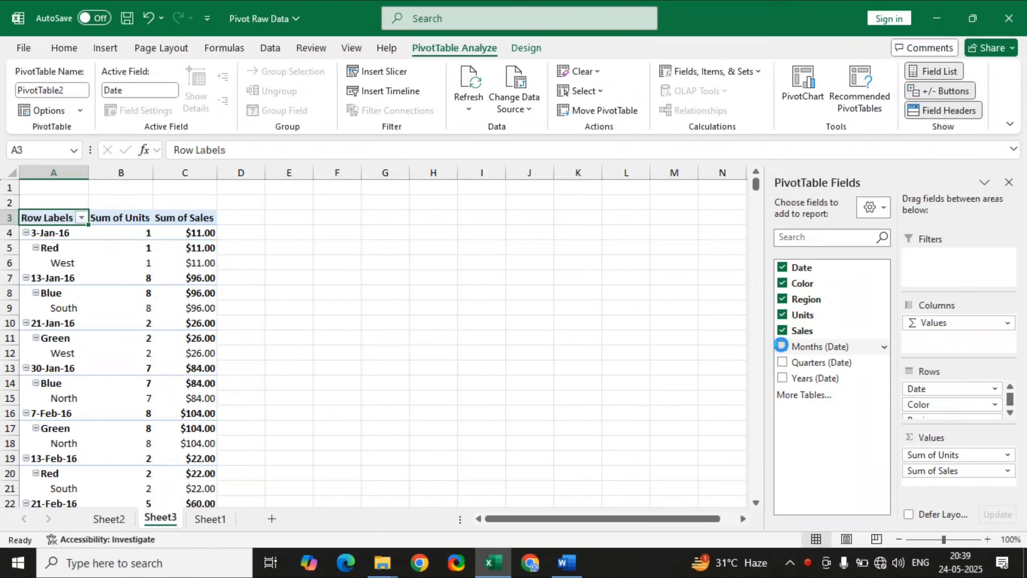
click(782, 362)
click(782, 378)
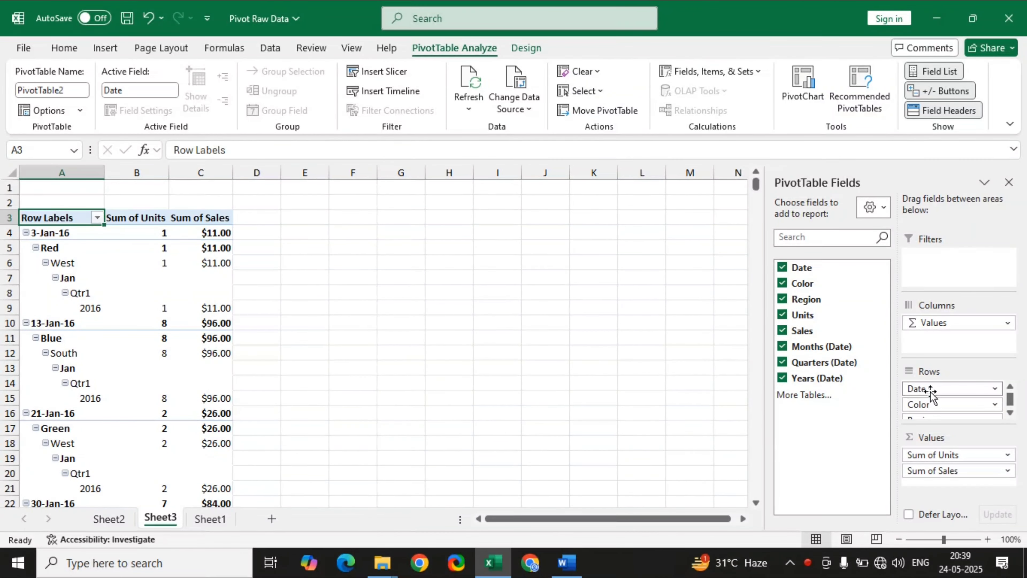
Move the Date field from Rows to Columns and the Color field from Rows to Filters.
drag(929, 391, 930, 338)
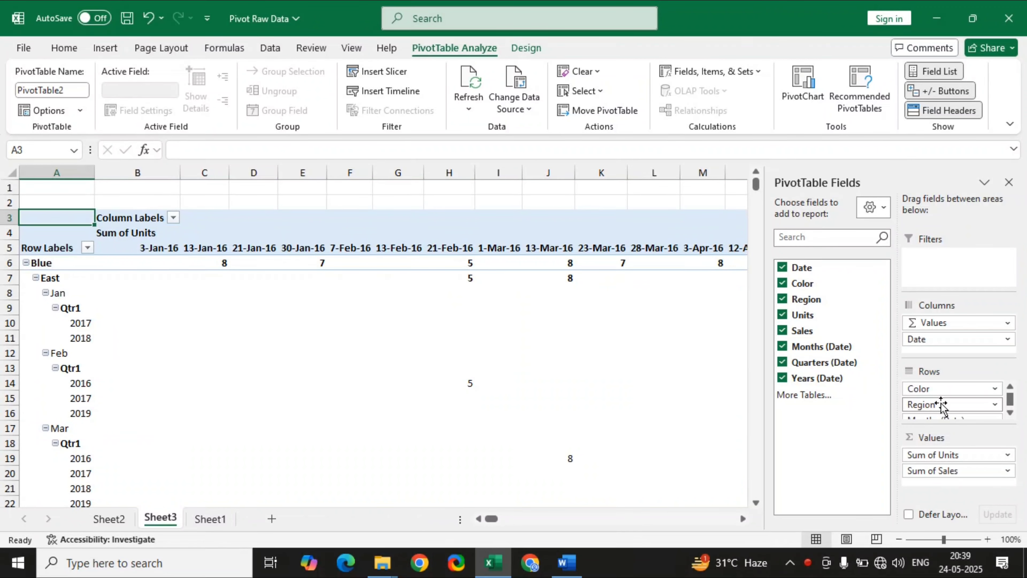
drag(928, 389, 944, 256)
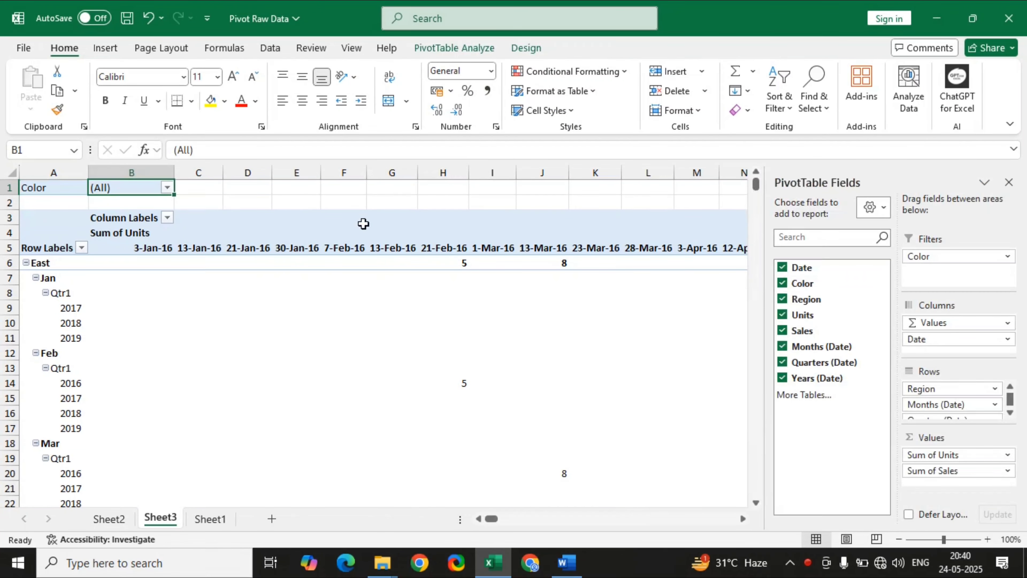
Filter the PivotTable's Color report filter to Blue.
click(166, 187)
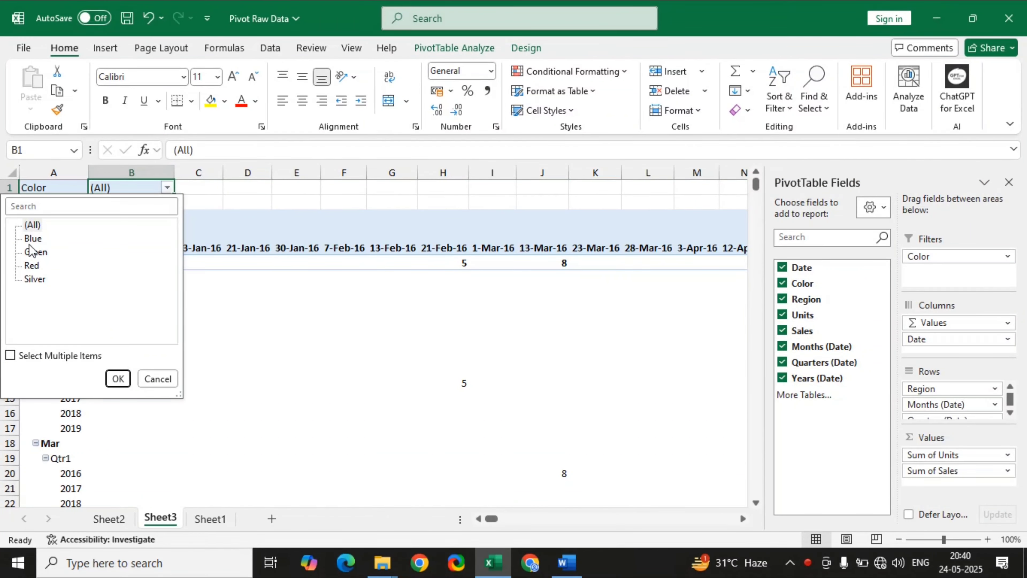
click(29, 244)
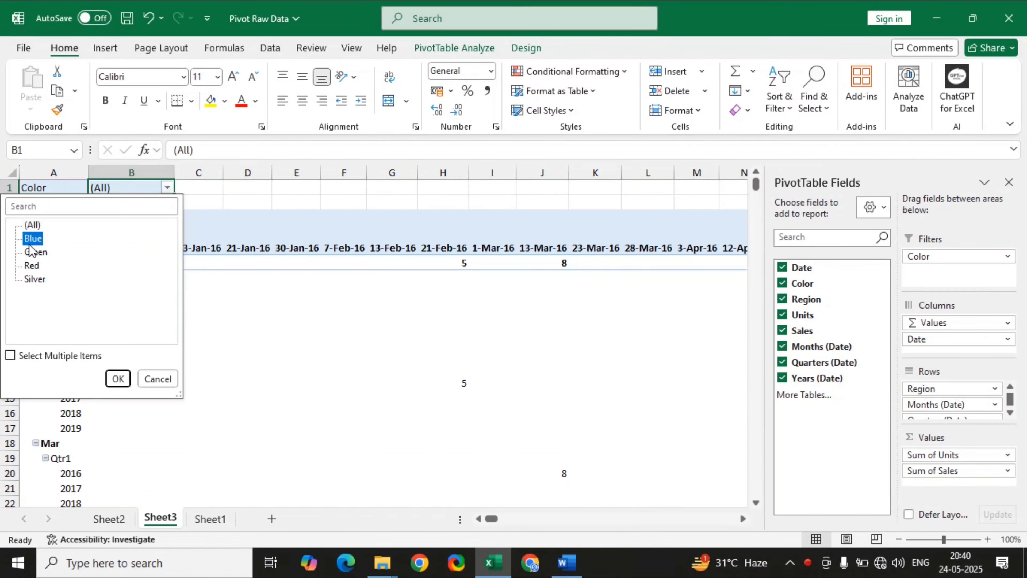
click(117, 379)
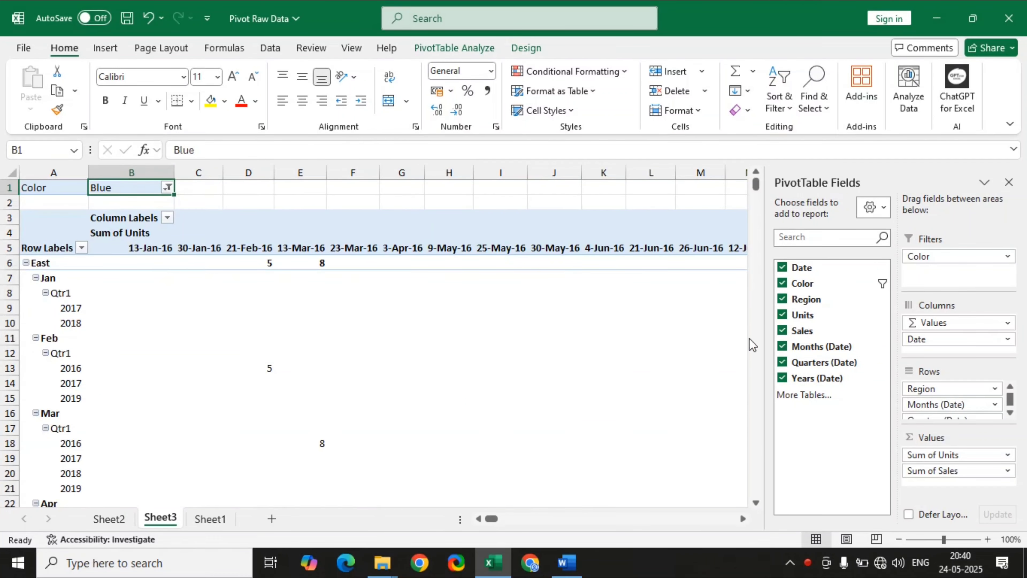
Remove the Years (Date), Quarters (Date), Sales and Months (Date) fields from the PivotTable.
click(782, 378)
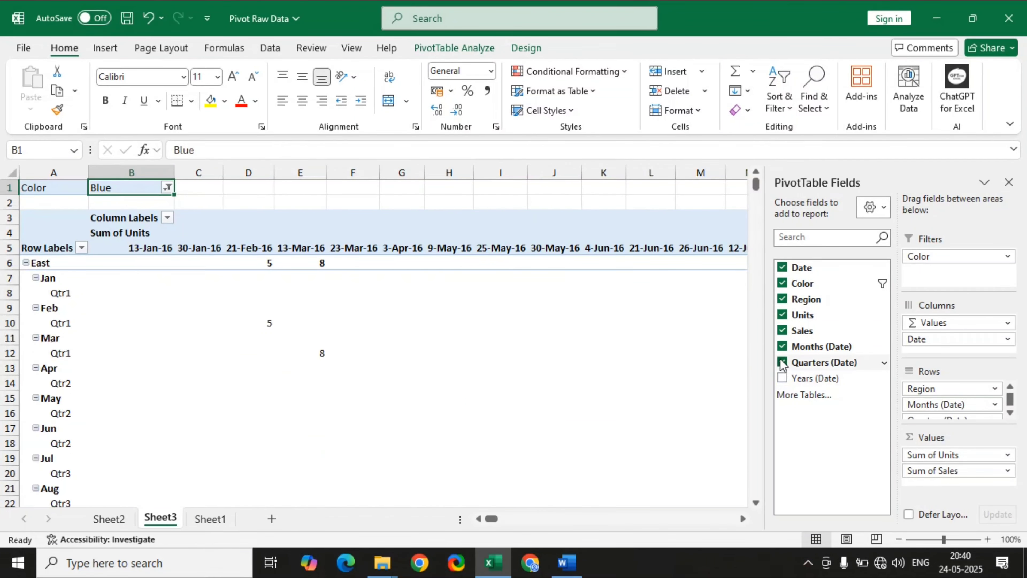
click(781, 357)
click(782, 330)
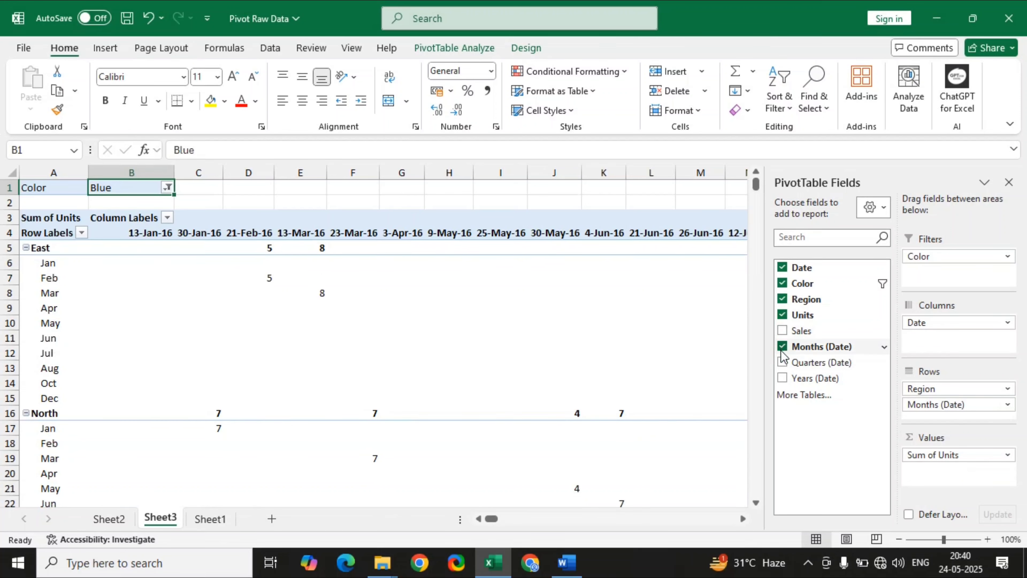
click(782, 346)
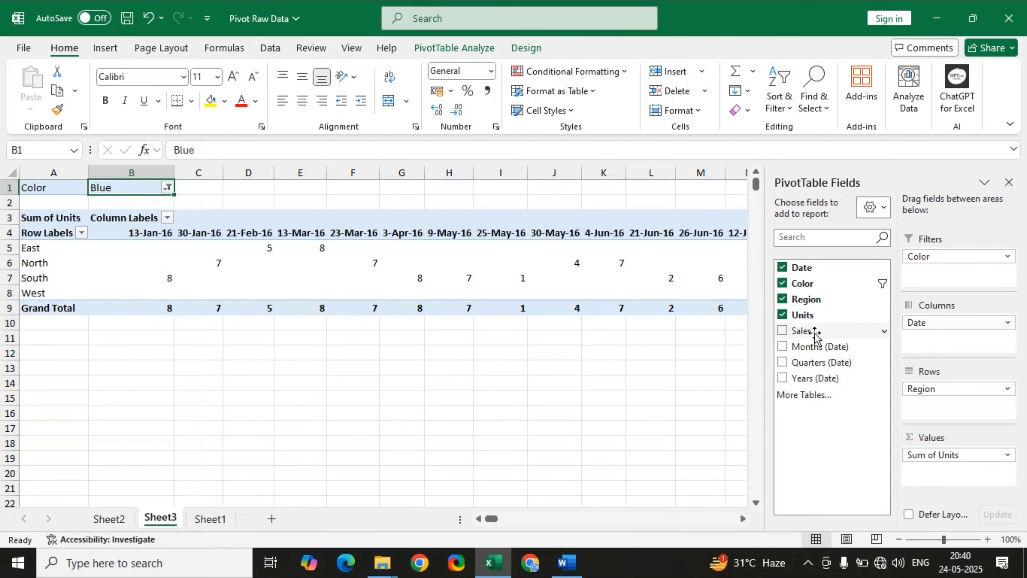
Move Date from Columns to Rows beneath Region, and add Sales back as a summed value.
drag(934, 324, 945, 412)
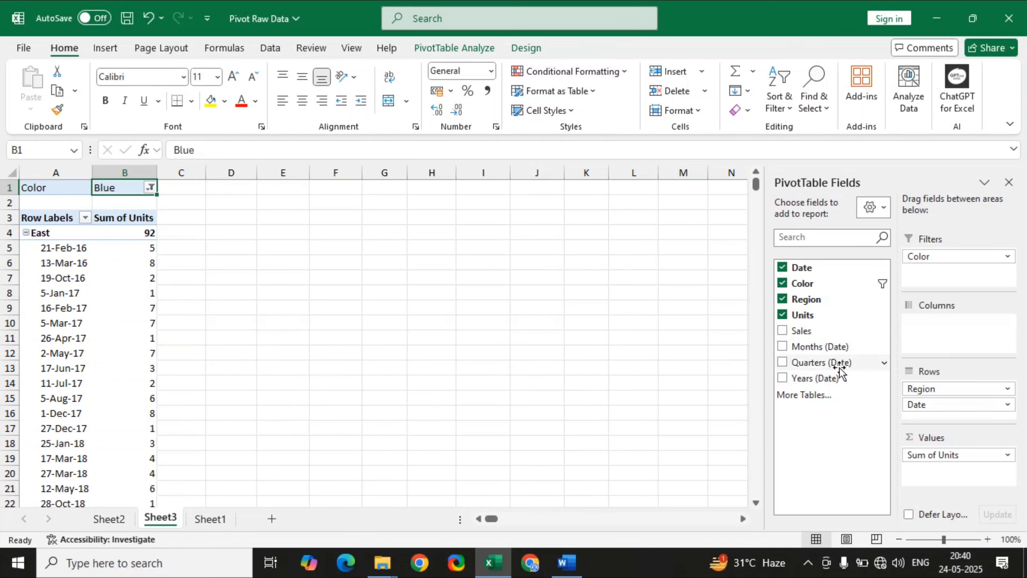
click(787, 332)
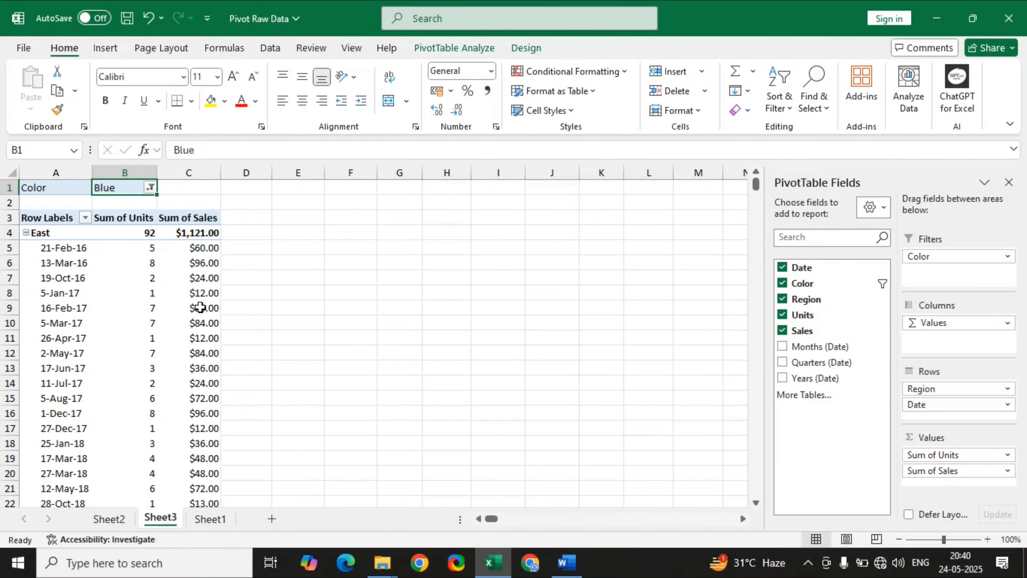
mouse_move(205, 292)
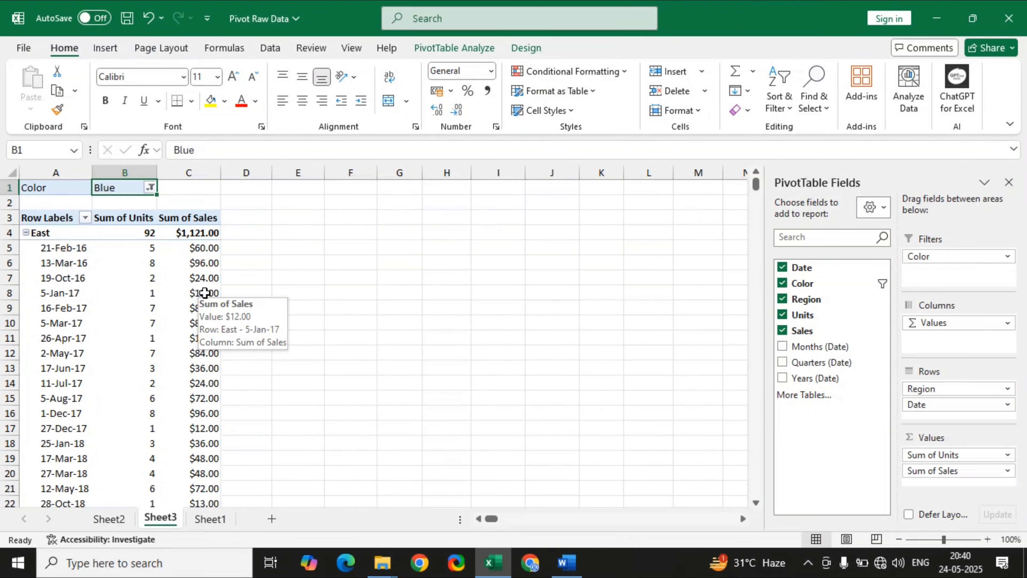
scroll(205, 293, down, 4)
scroll(204, 293, up, 4)
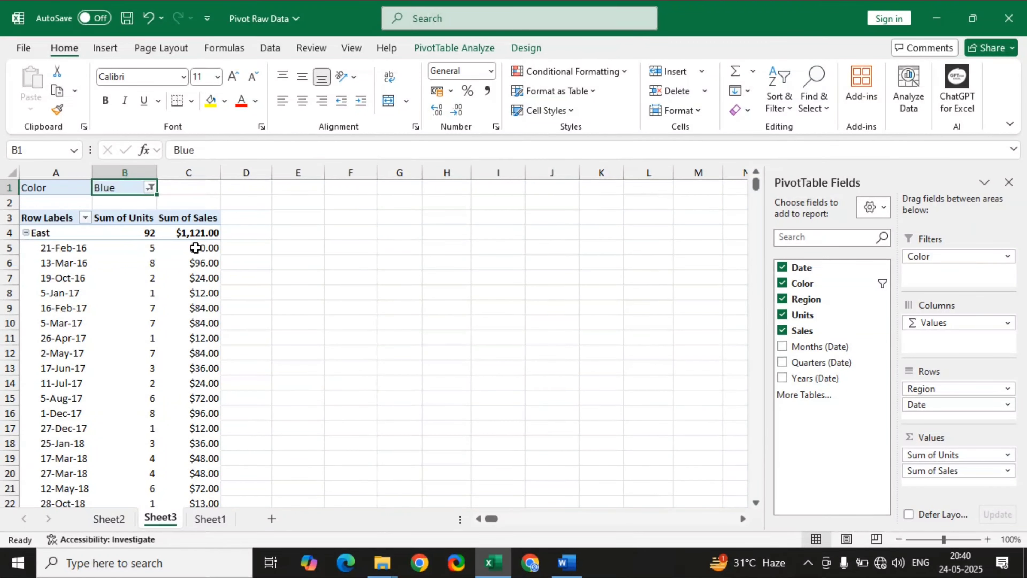
mouse_move(202, 248)
Change the Units value field to be summarized by Count instead of Sum.
click(981, 455)
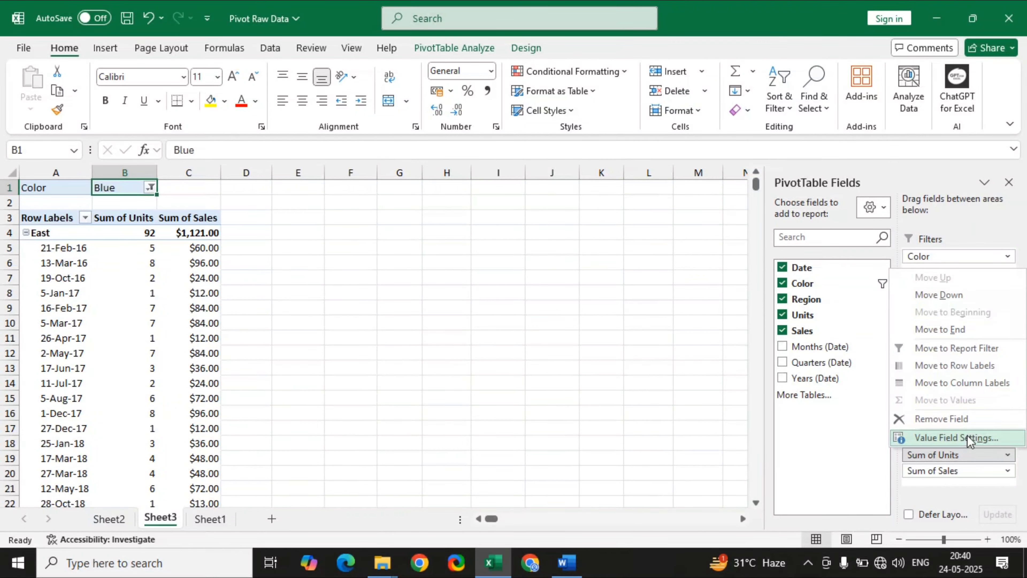
click(943, 460)
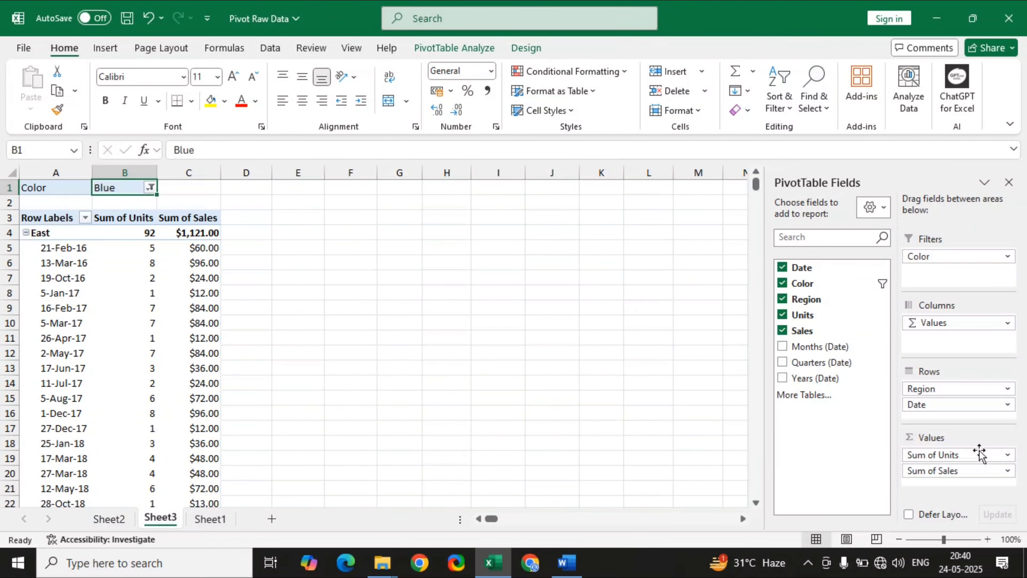
click(982, 457)
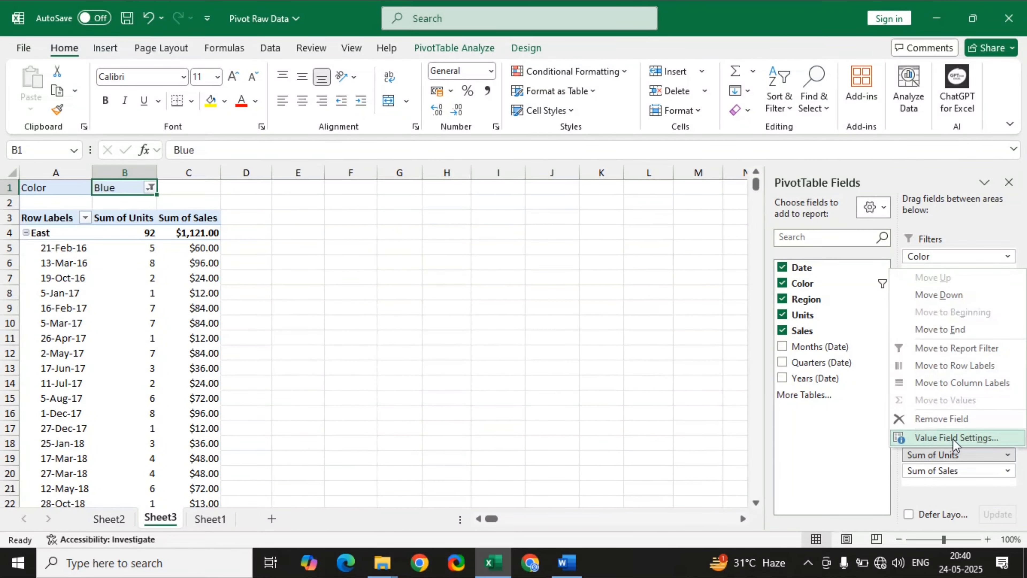
click(955, 438)
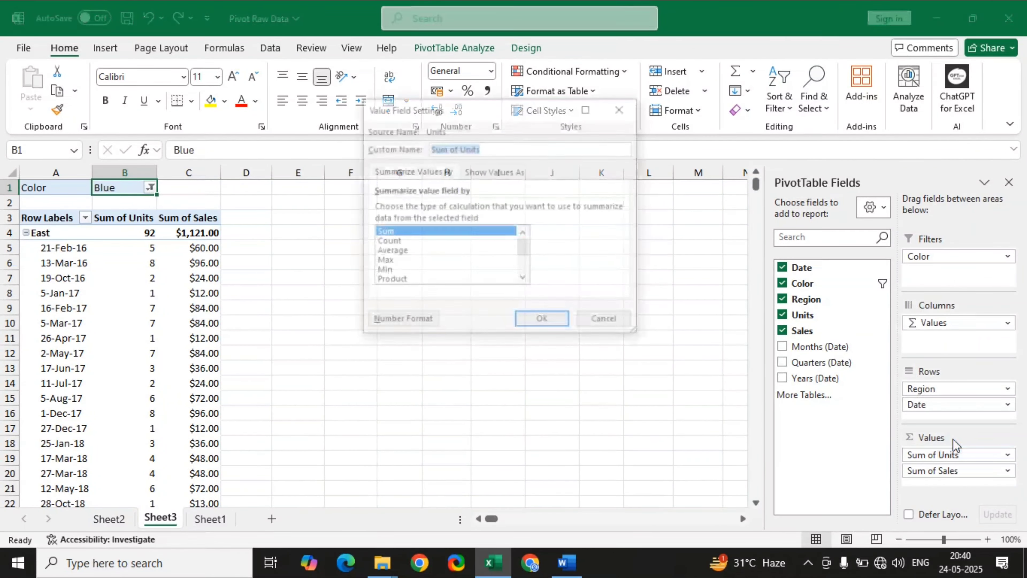
click(388, 242)
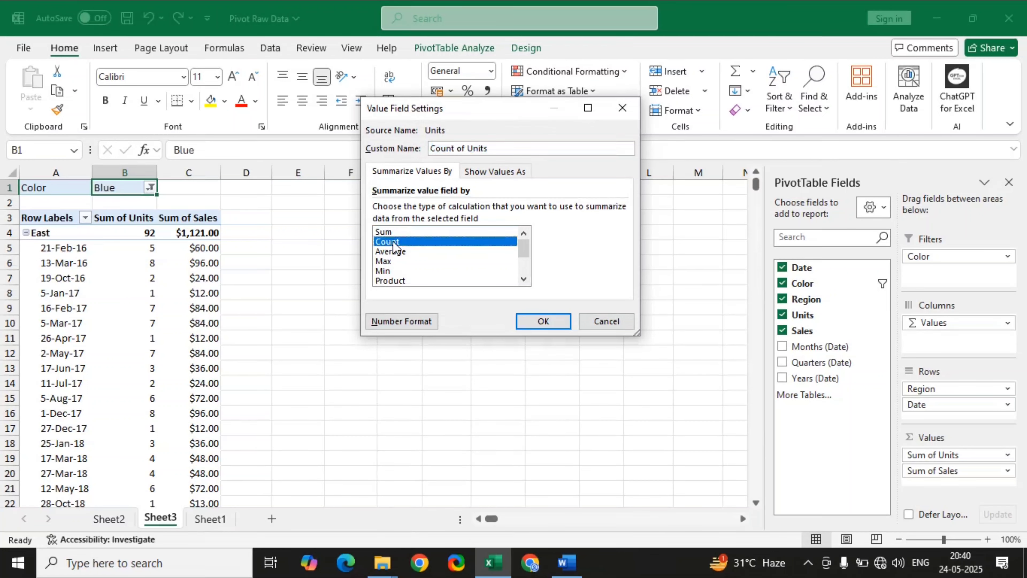
click(542, 321)
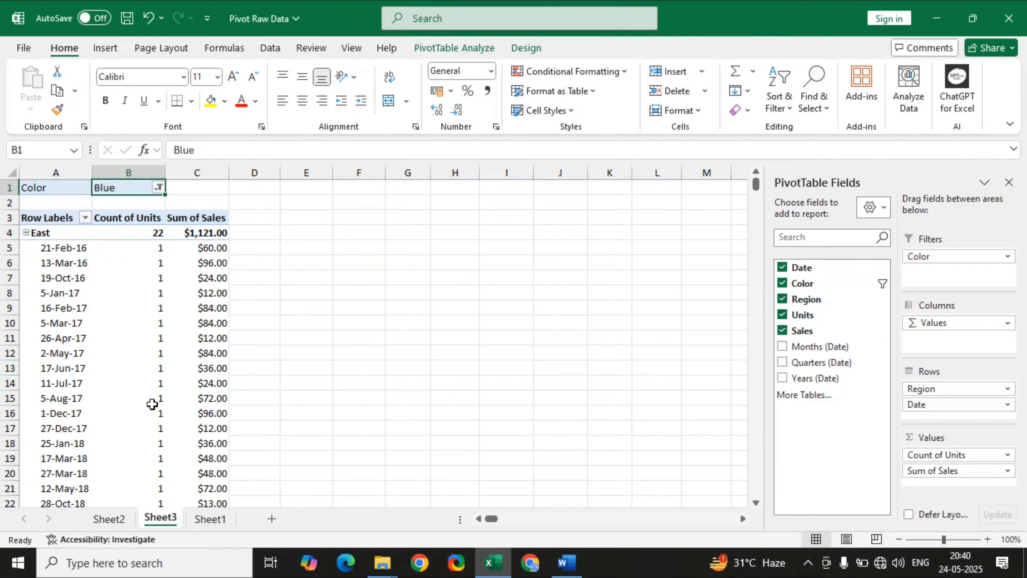
Change the Sales value field in the Region-by-Color PivotTable to be summarized by Count.
mouse_move(152, 406)
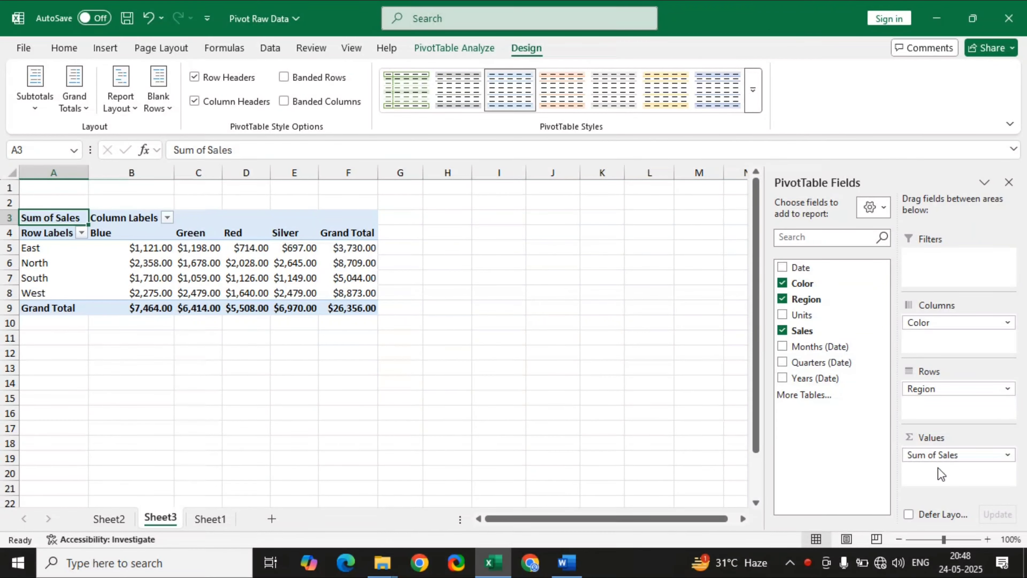
mouse_move(162, 270)
click(942, 454)
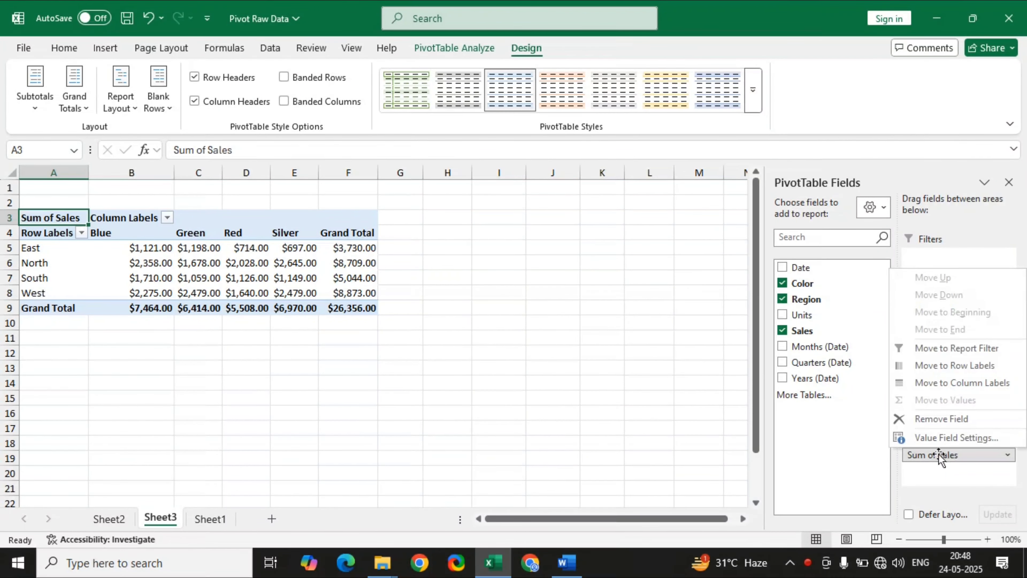
click(944, 438)
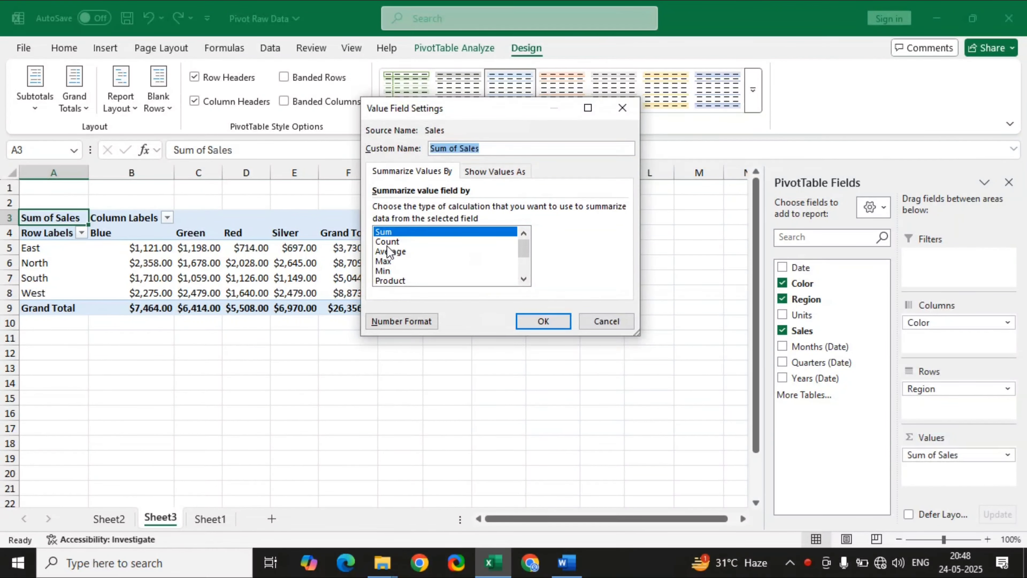
click(388, 243)
click(528, 323)
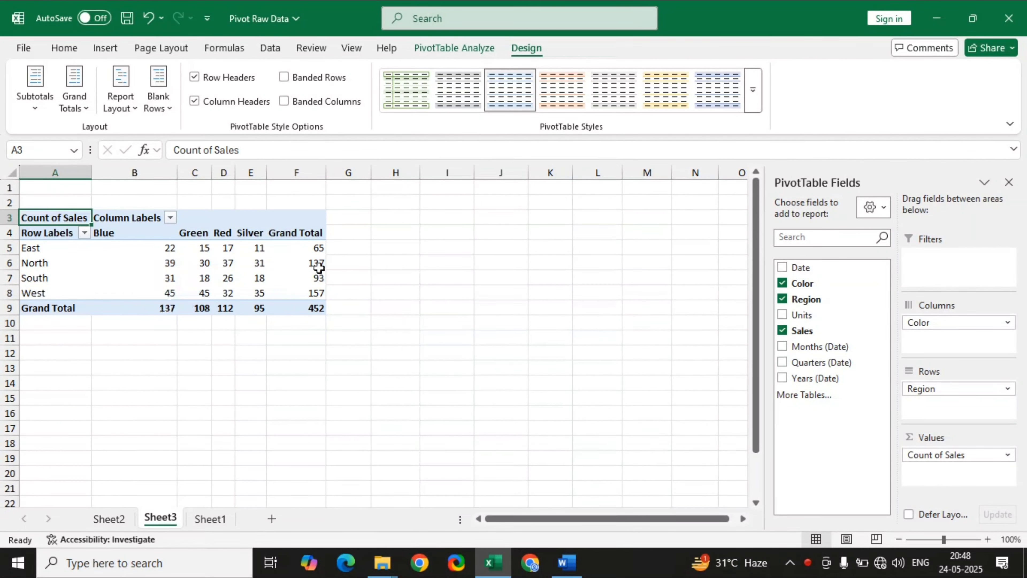
Change the Sales value field to be summarized by Average.
click(938, 452)
click(921, 439)
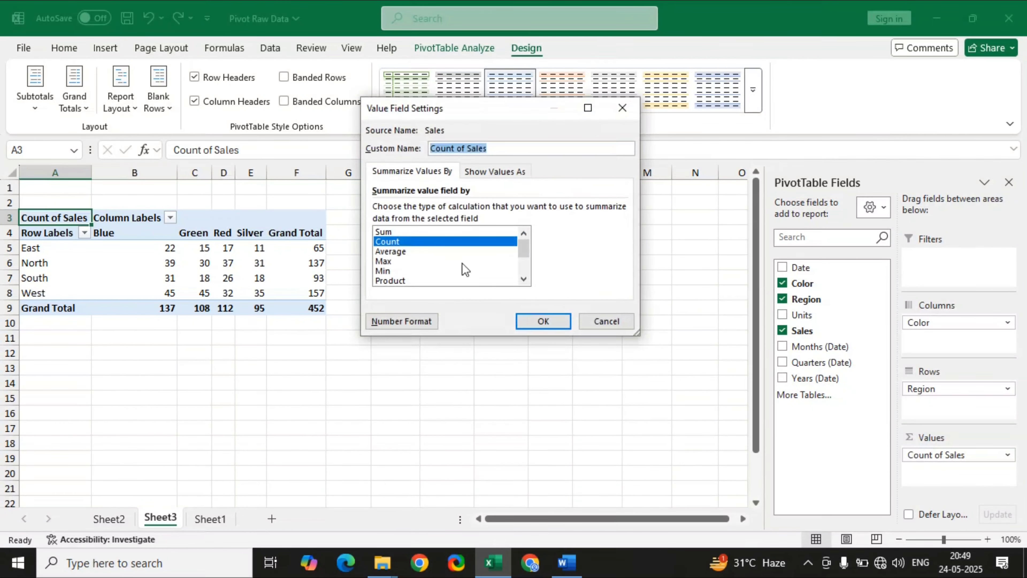
click(398, 252)
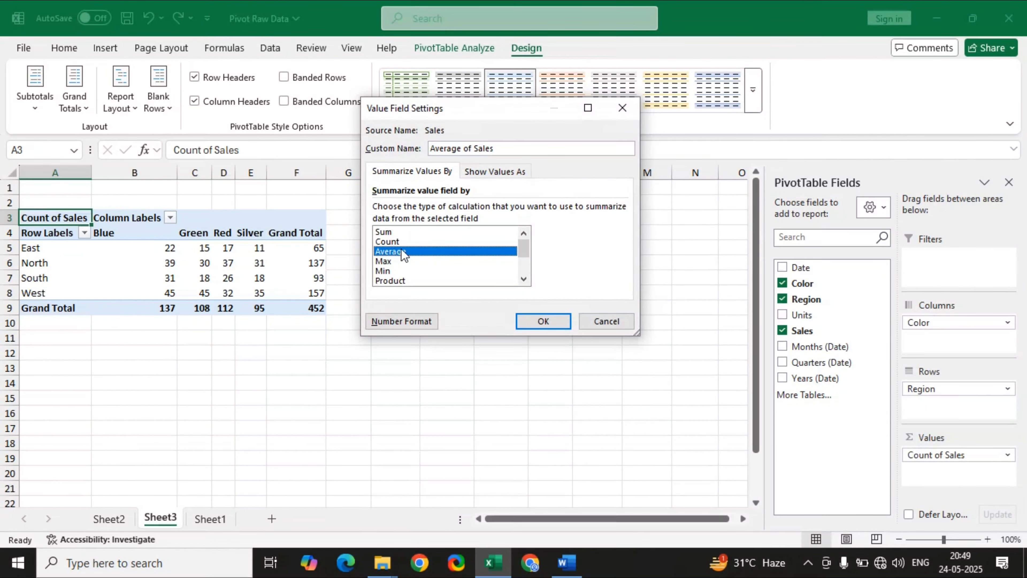
click(544, 321)
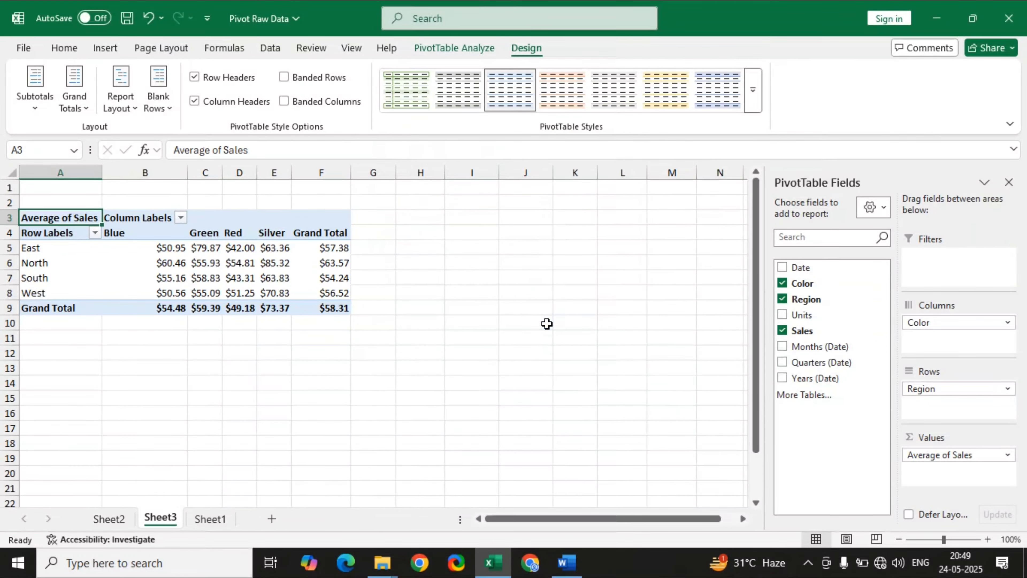
Change the Sales value field to be summarized by Max.
click(917, 455)
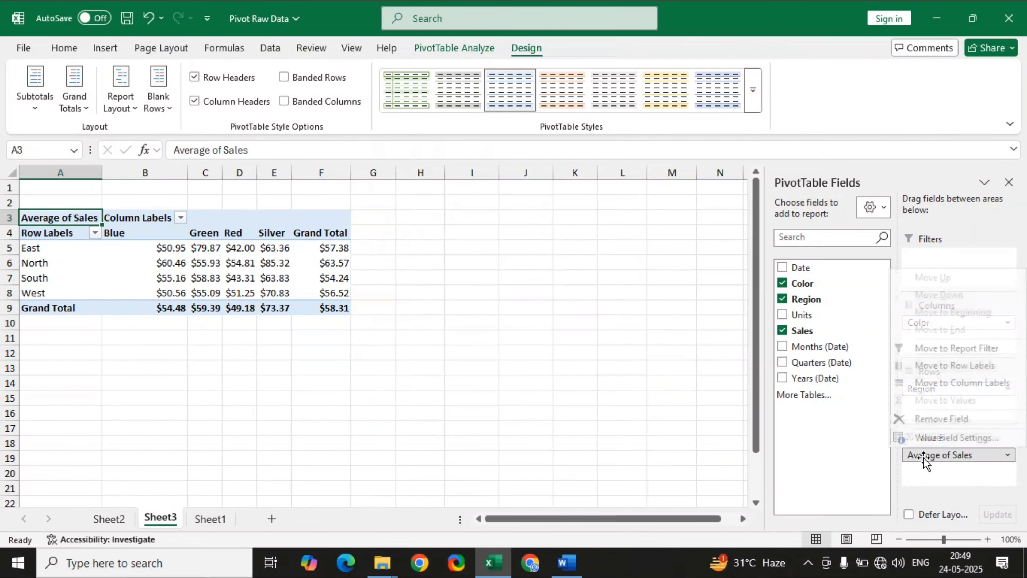
click(936, 437)
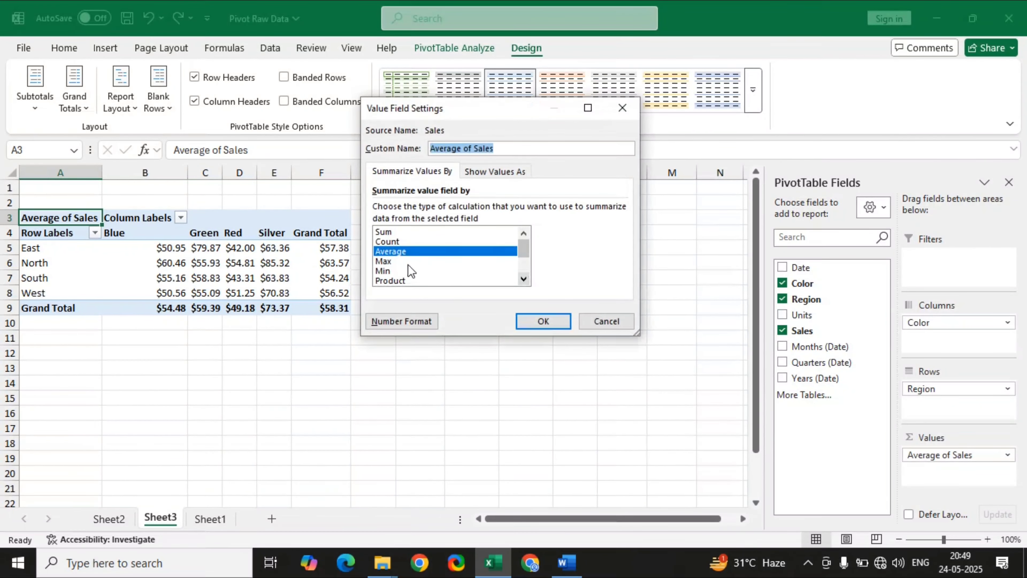
click(390, 261)
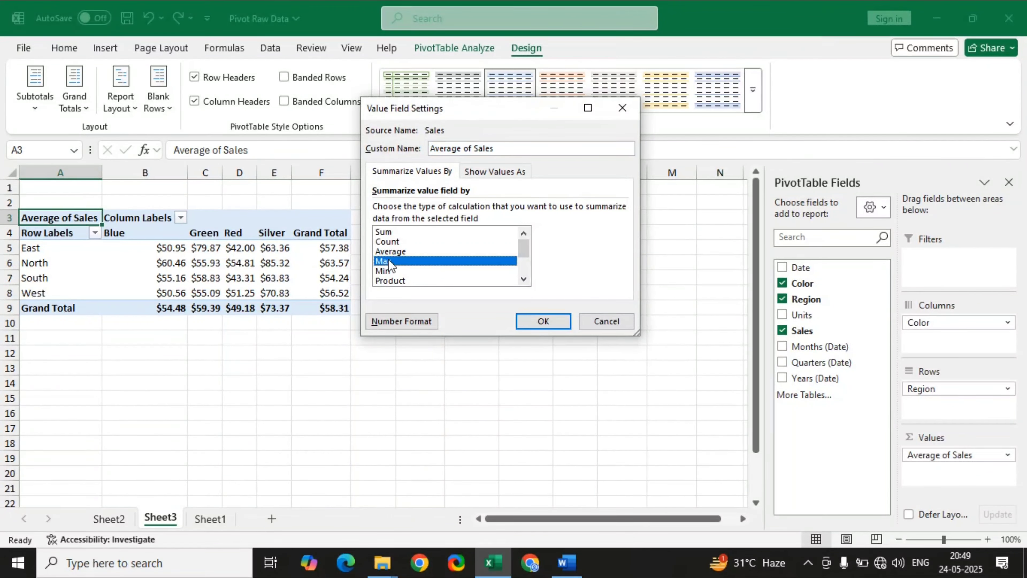
click(536, 321)
Change the Sales value field to be summarized by Min.
click(915, 455)
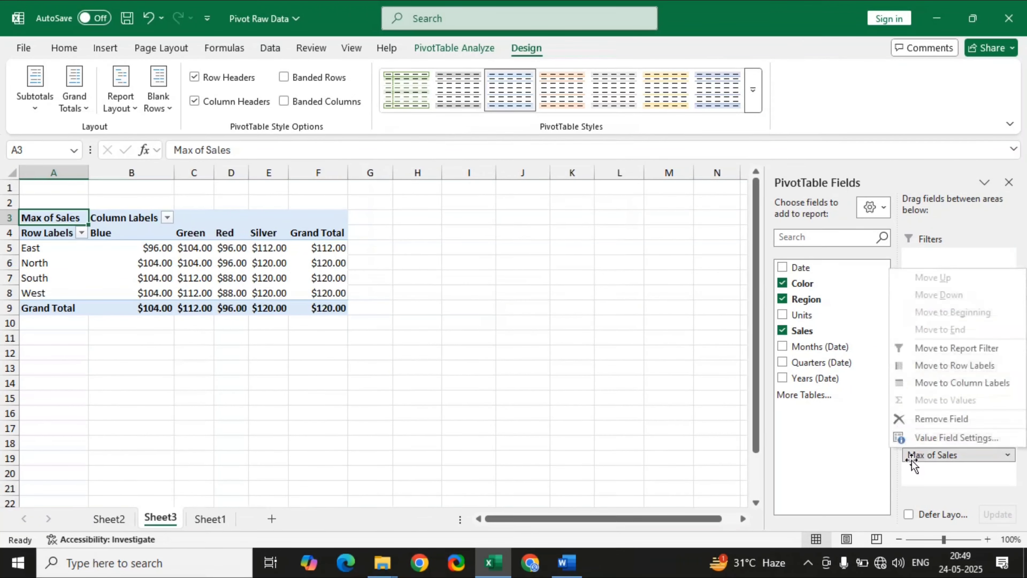
click(942, 438)
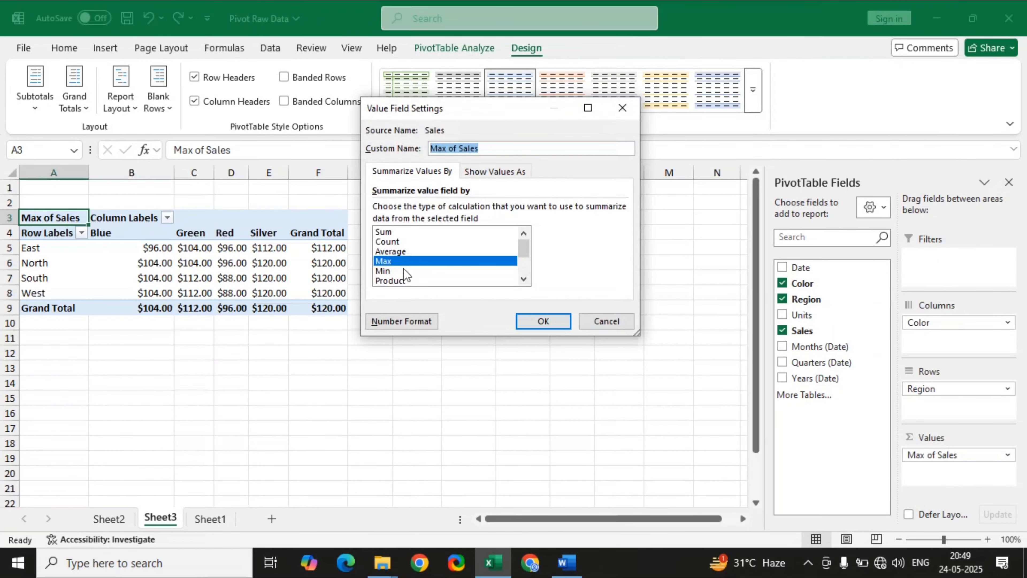
click(388, 271)
click(551, 322)
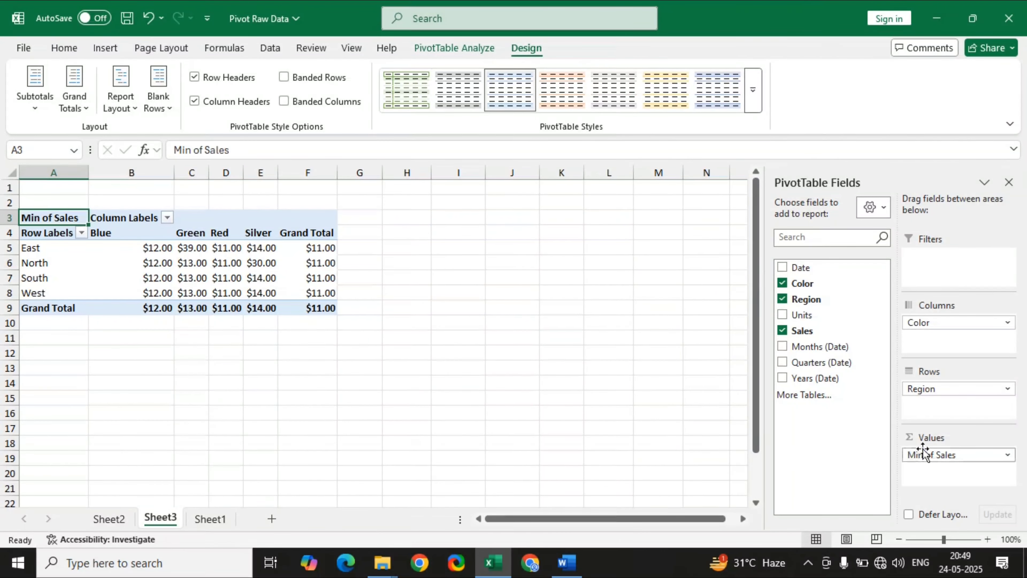
Set the Sales value field back to being summarized by Sum.
click(929, 452)
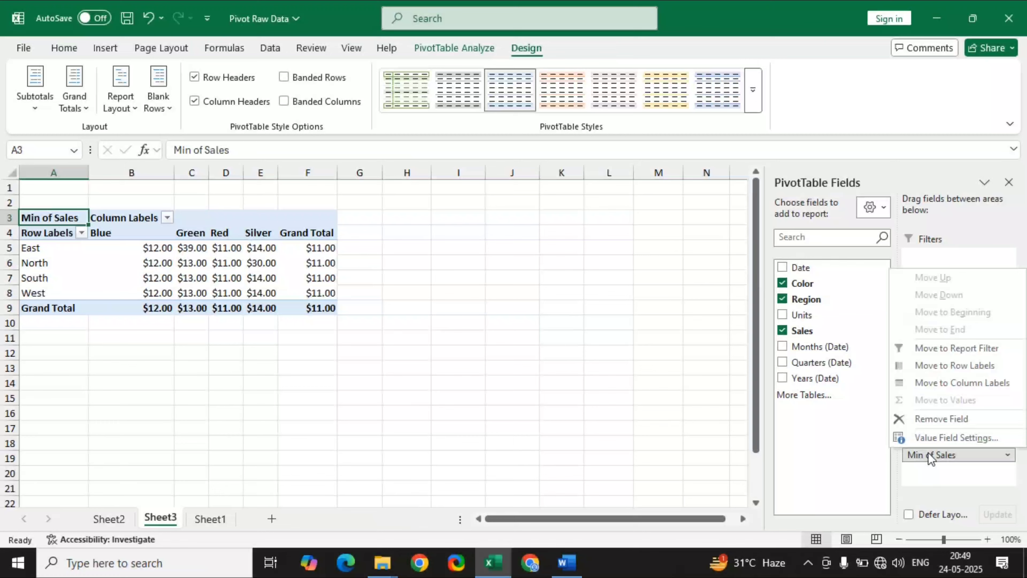
click(931, 437)
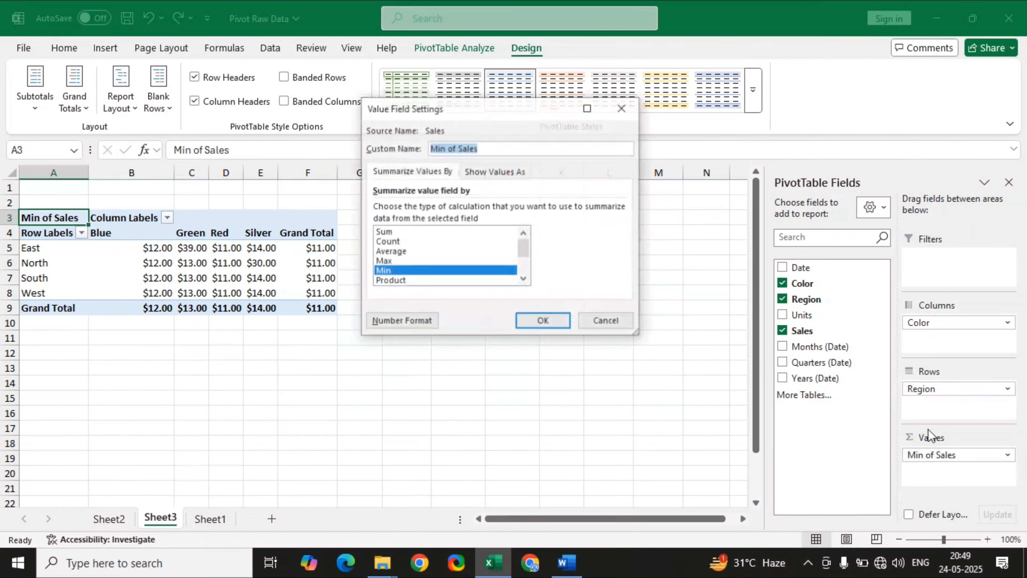
click(386, 234)
click(542, 322)
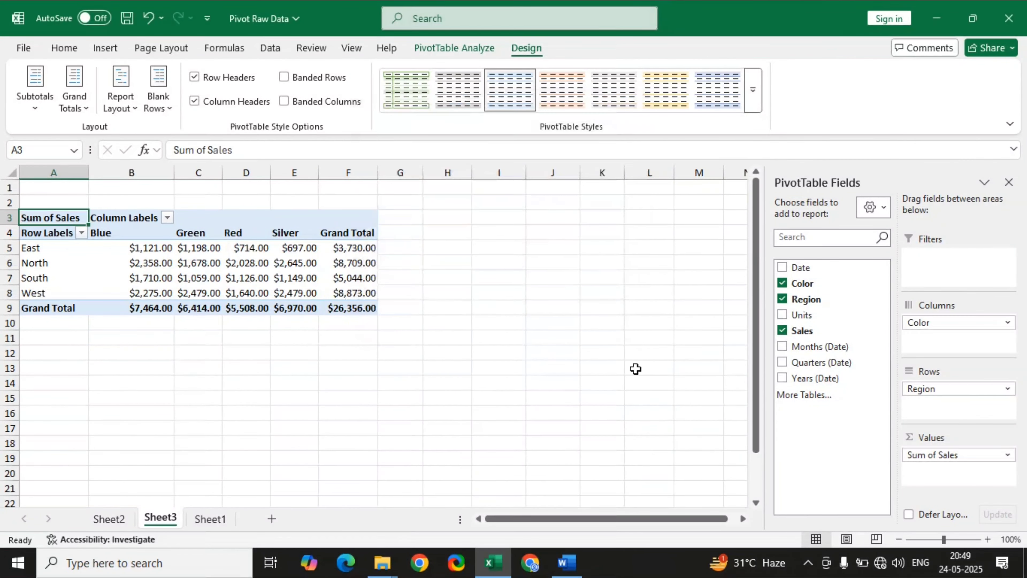
Apply the Accounting number format with 2 decimal places and the ₹ symbol to the Sum of Sales value field.
click(935, 454)
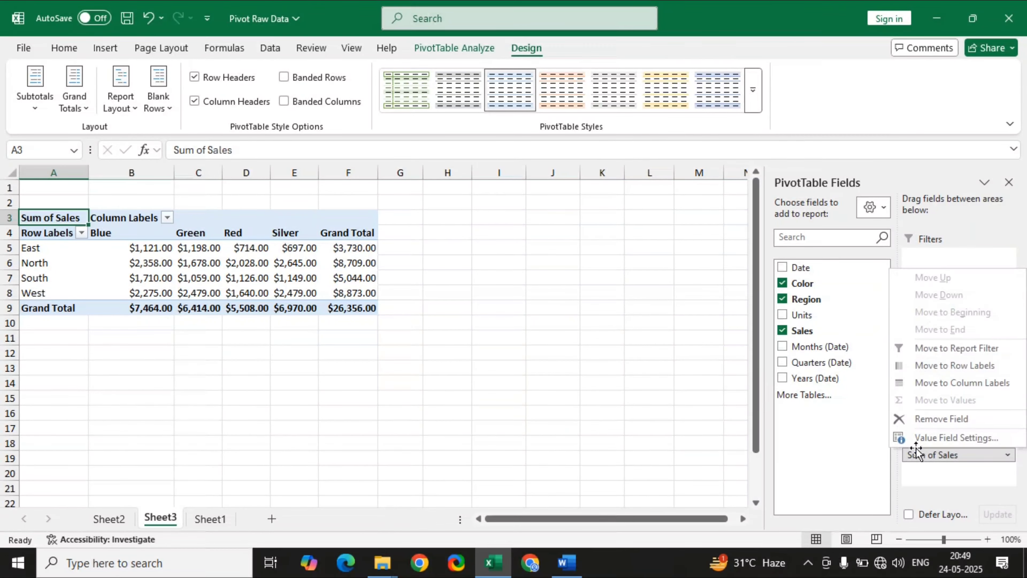
click(929, 438)
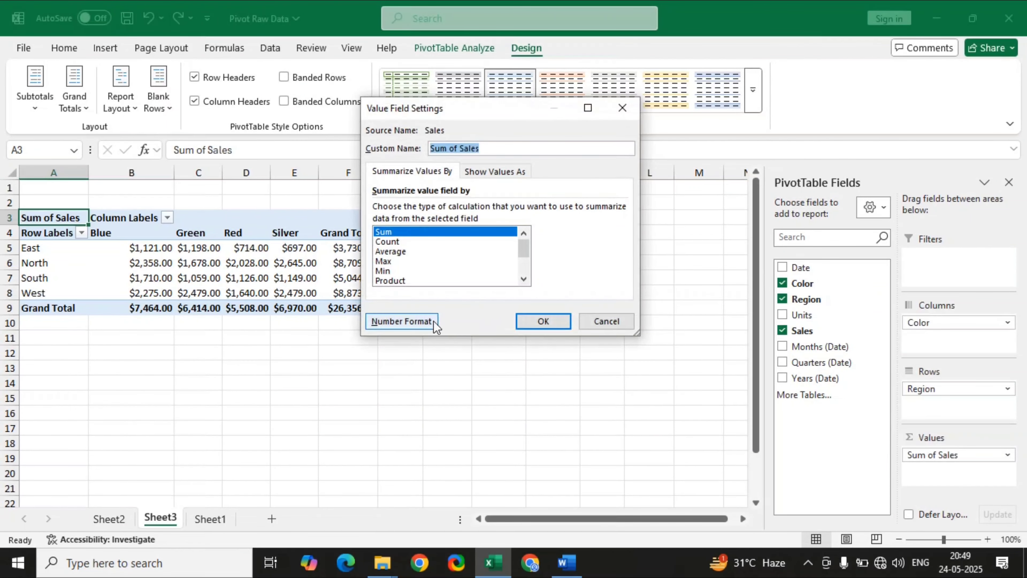
click(417, 322)
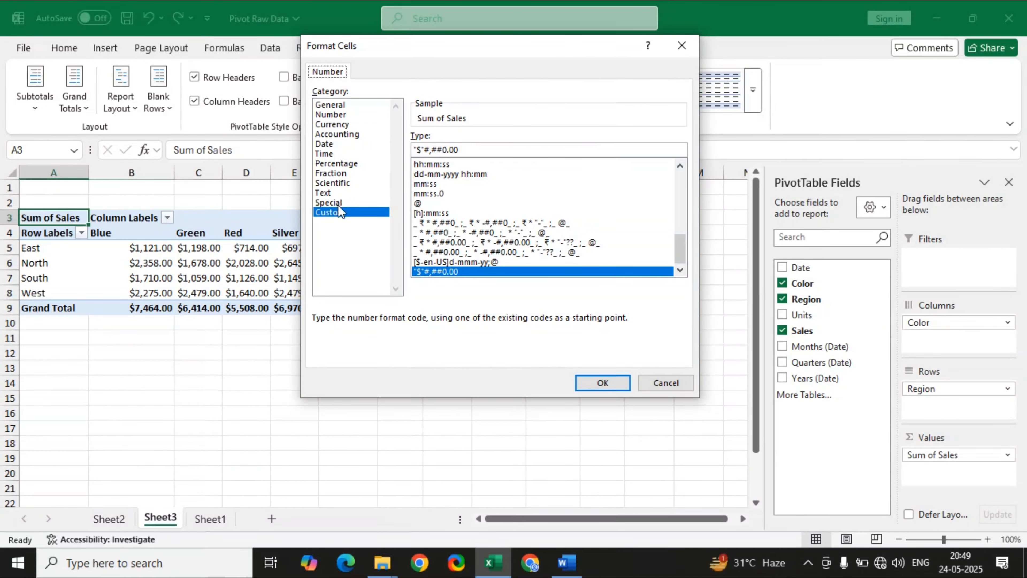
click(336, 133)
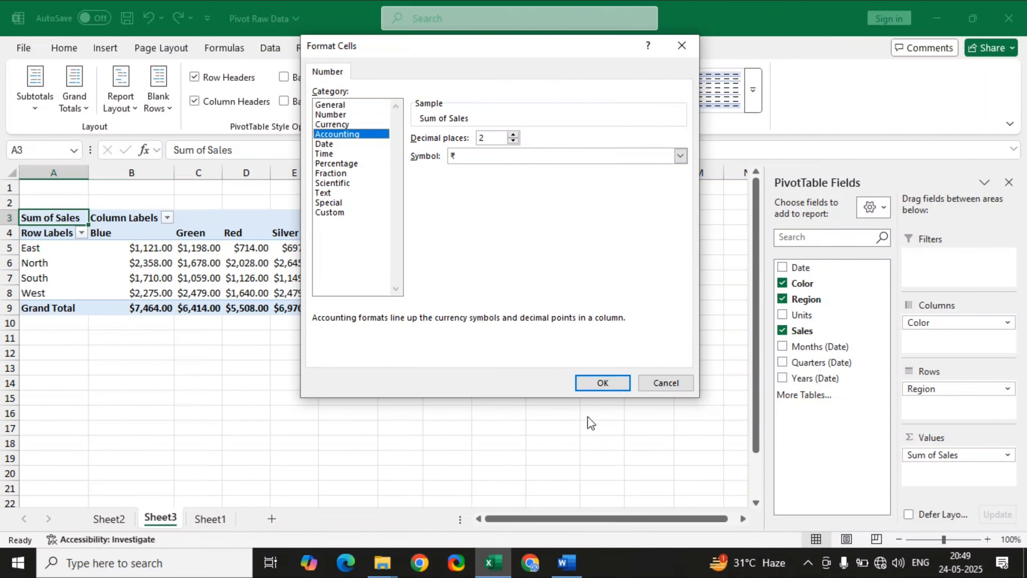
click(608, 387)
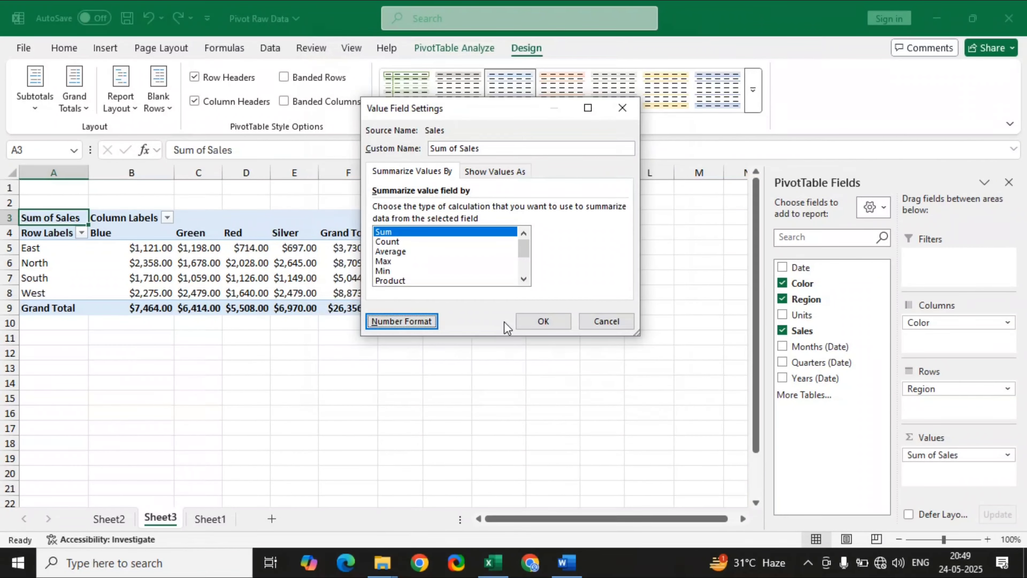
click(543, 321)
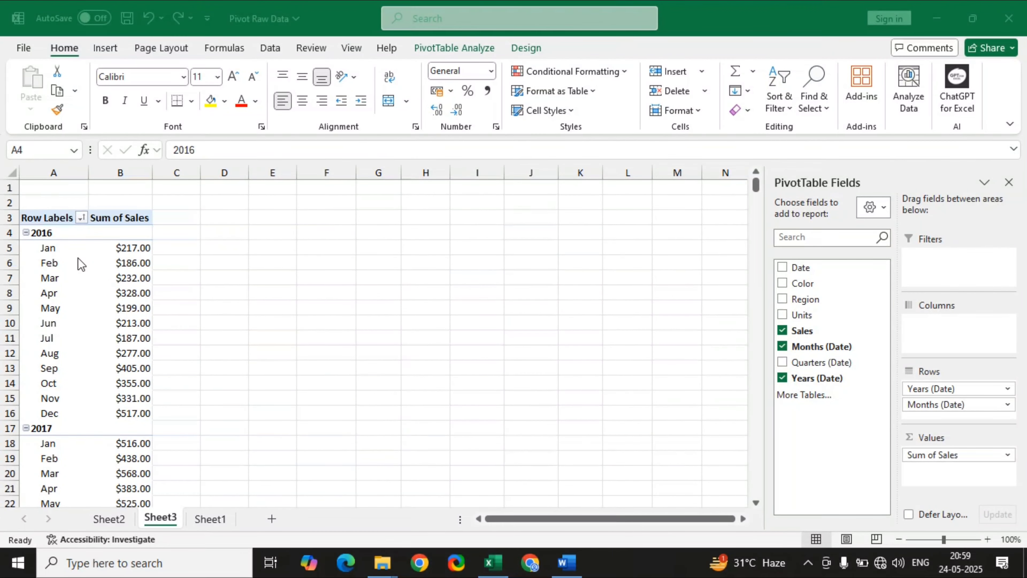
Sort the PivotTable's Years (Date) row labels from newest to oldest.
click(59, 268)
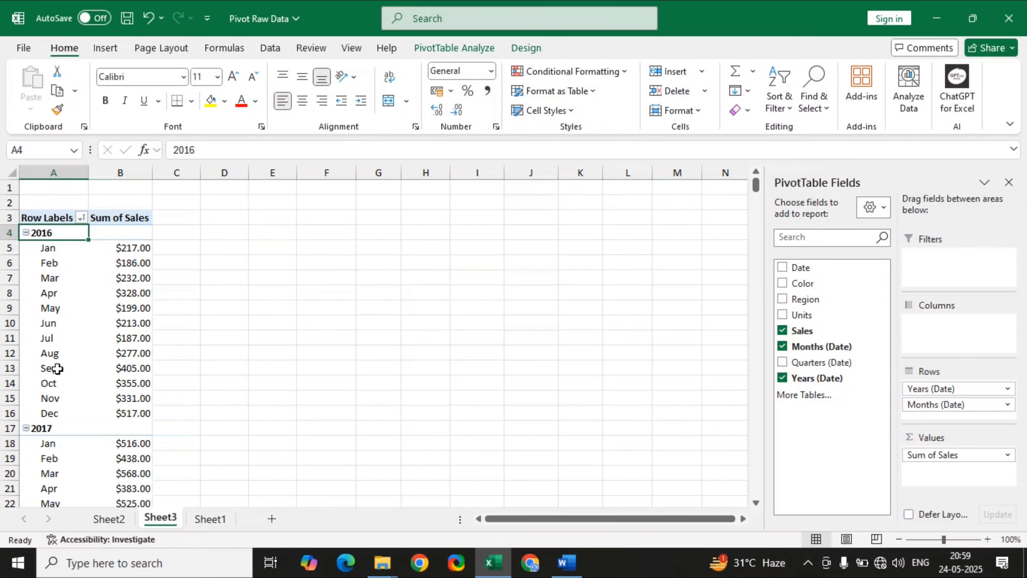
scroll(63, 360, down, 8)
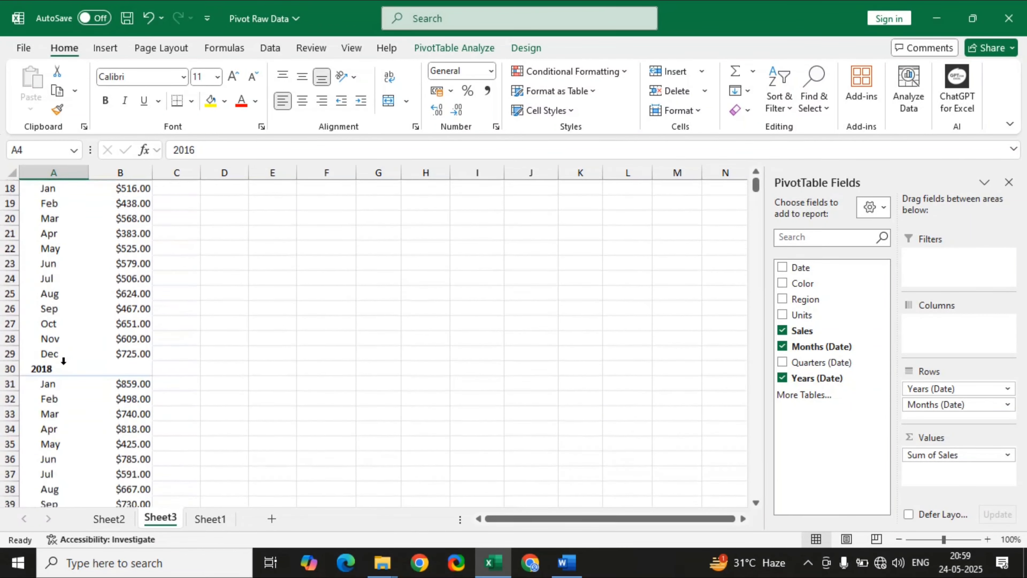
scroll(63, 360, down, 1)
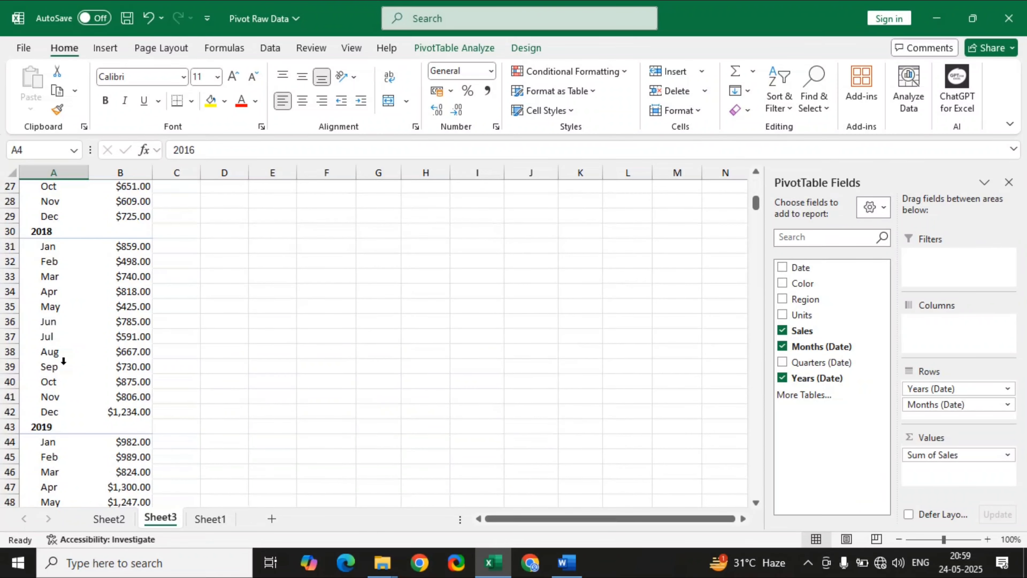
scroll(92, 326, up, 9)
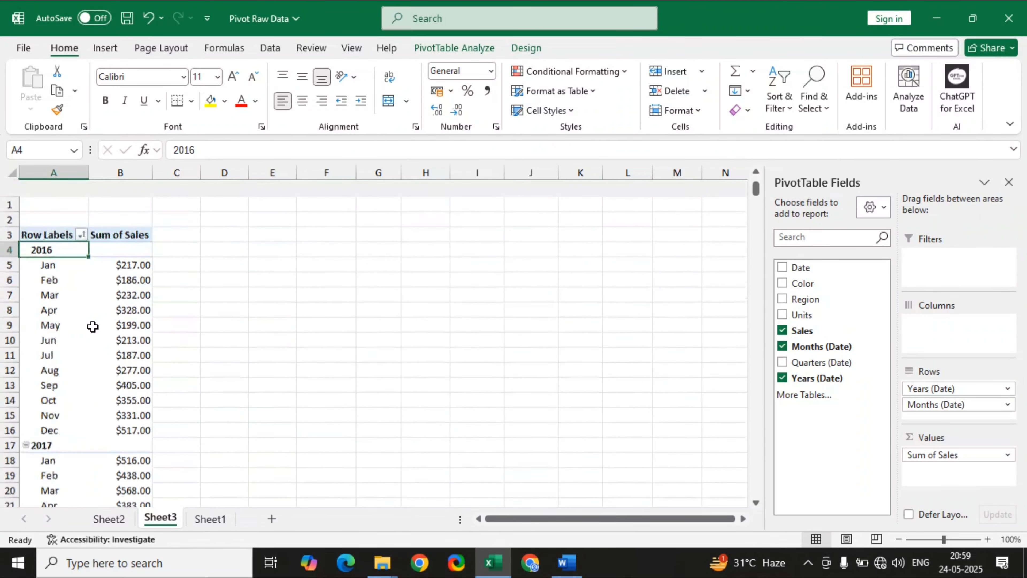
right_click(60, 227)
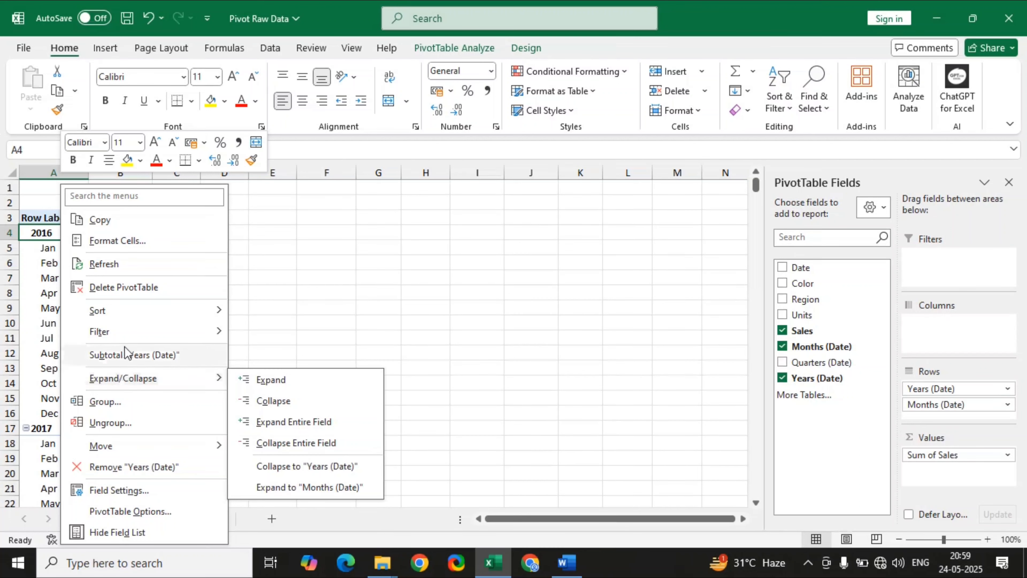
mouse_move(125, 313)
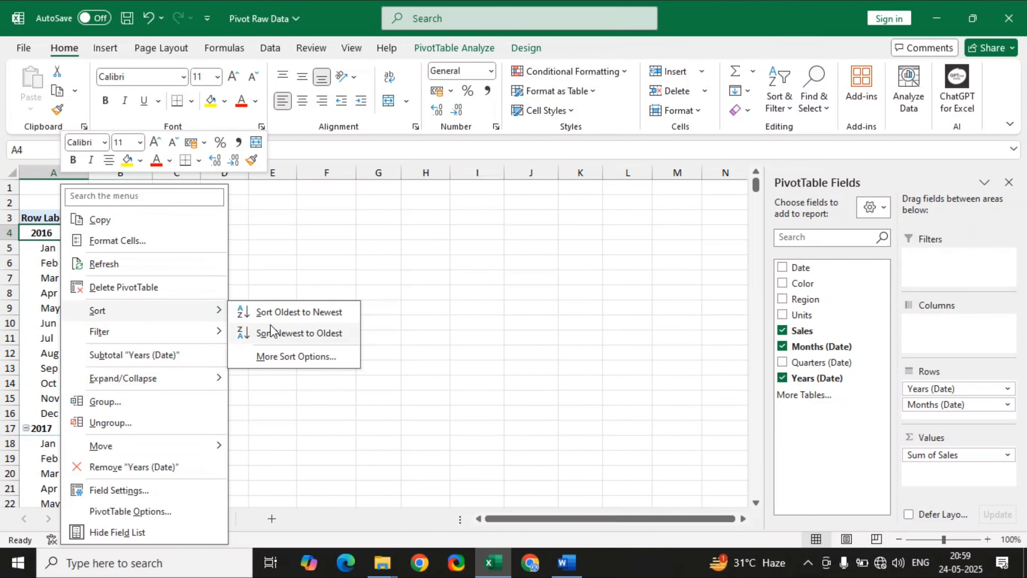
click(279, 333)
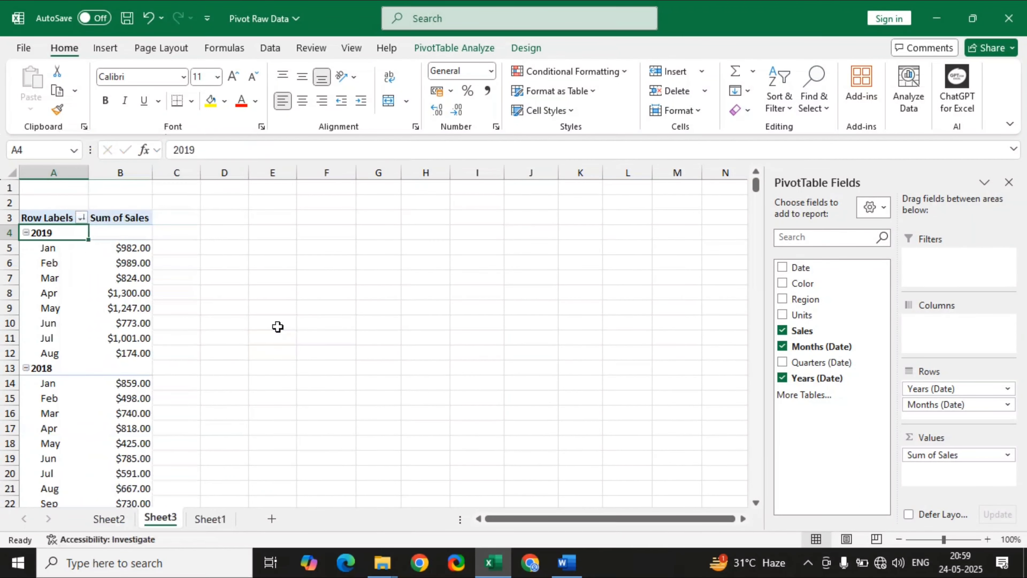
Apply a Top 10 filter to the Months (Date) row labels, showing the top 10 by Sum on Sum of Sales.
scroll(92, 363, down, 8)
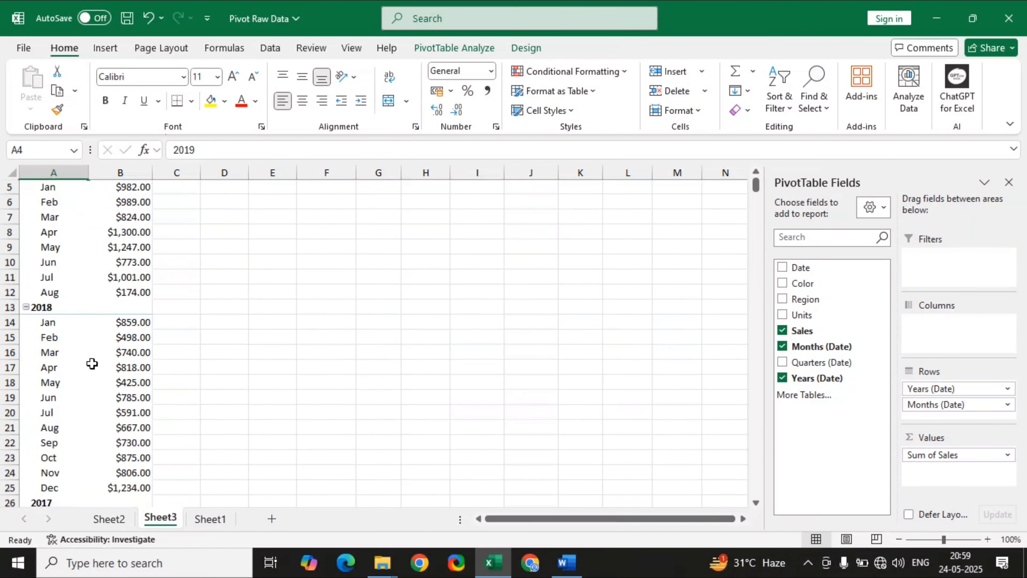
scroll(92, 363, down, 3)
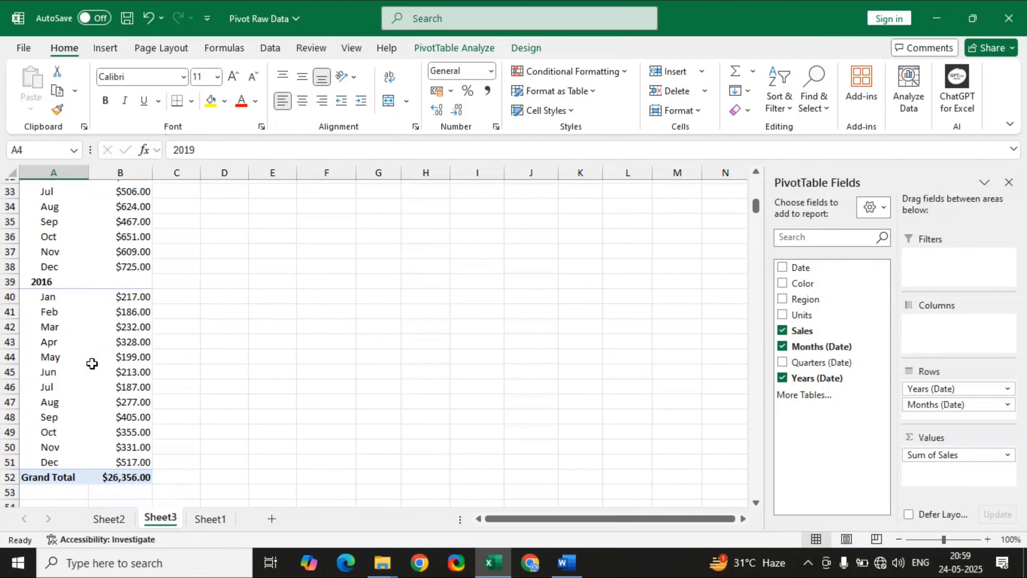
scroll(92, 364, up, 10)
scroll(92, 363, up, 1)
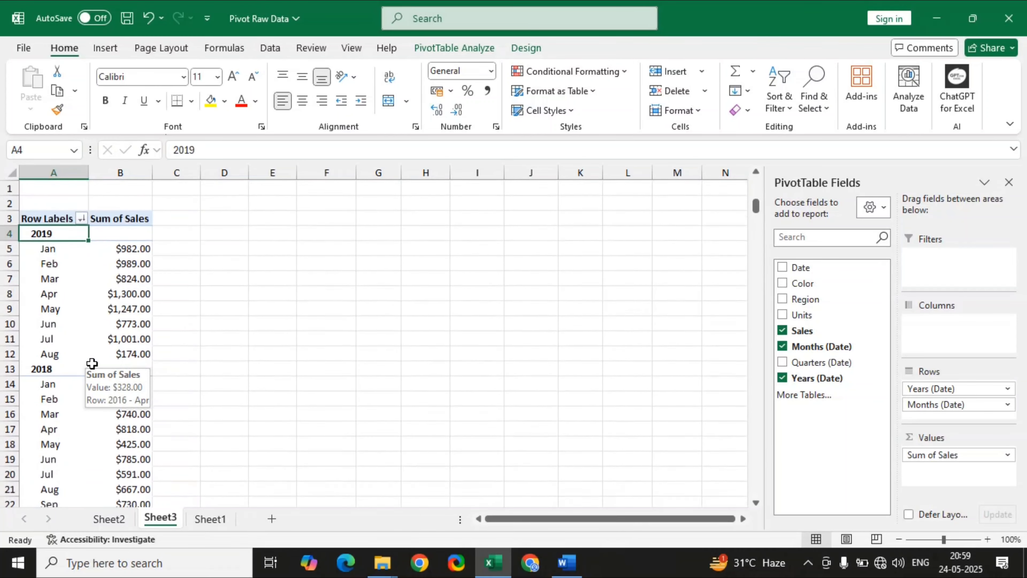
click(48, 280)
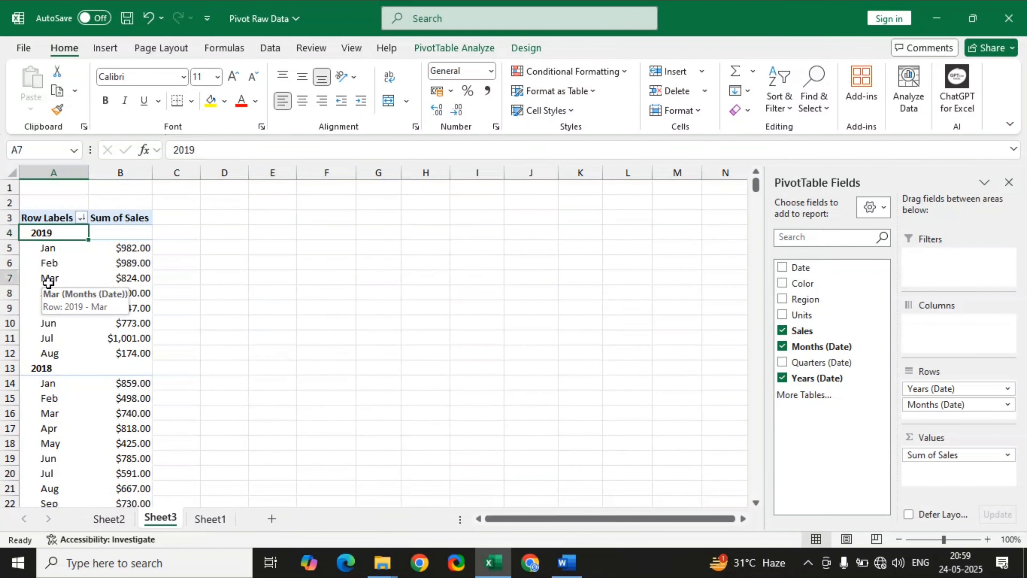
right_click(63, 278)
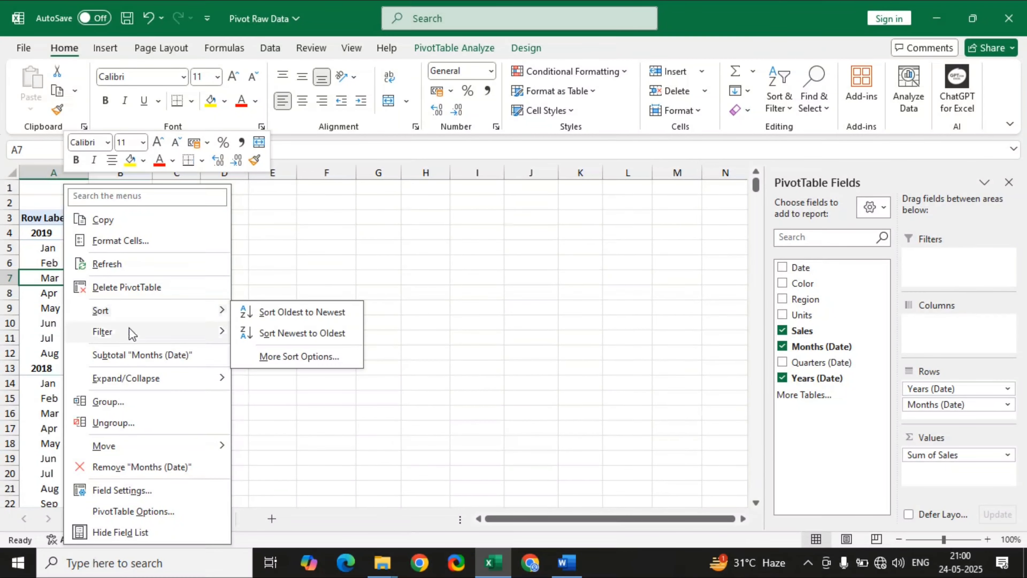
mouse_move(133, 334)
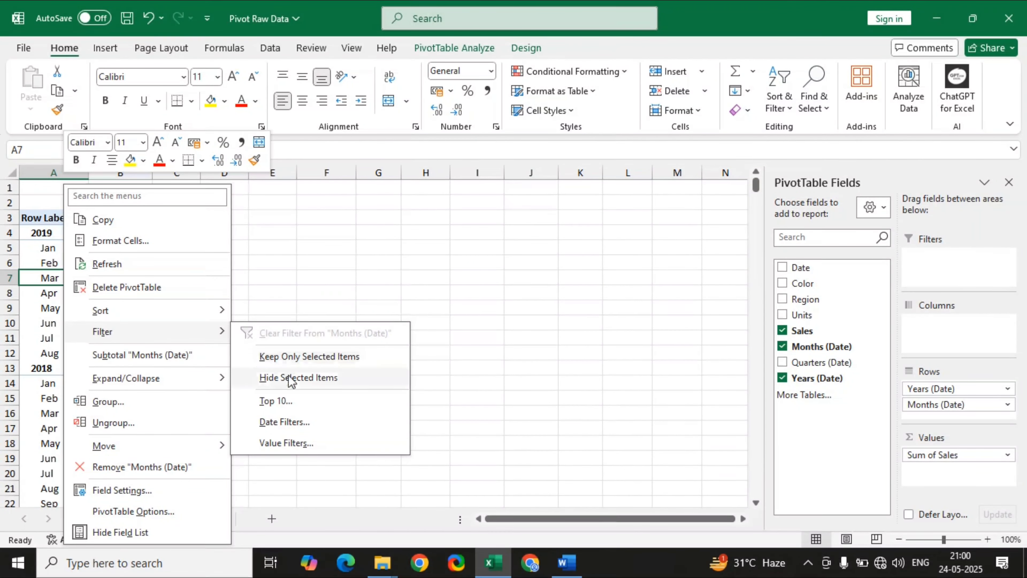
click(292, 405)
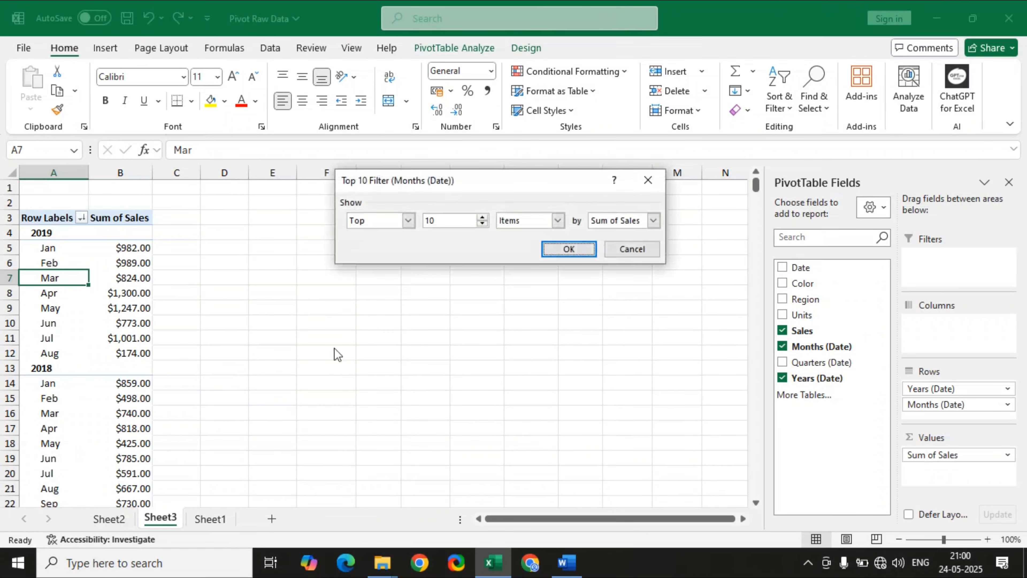
click(535, 223)
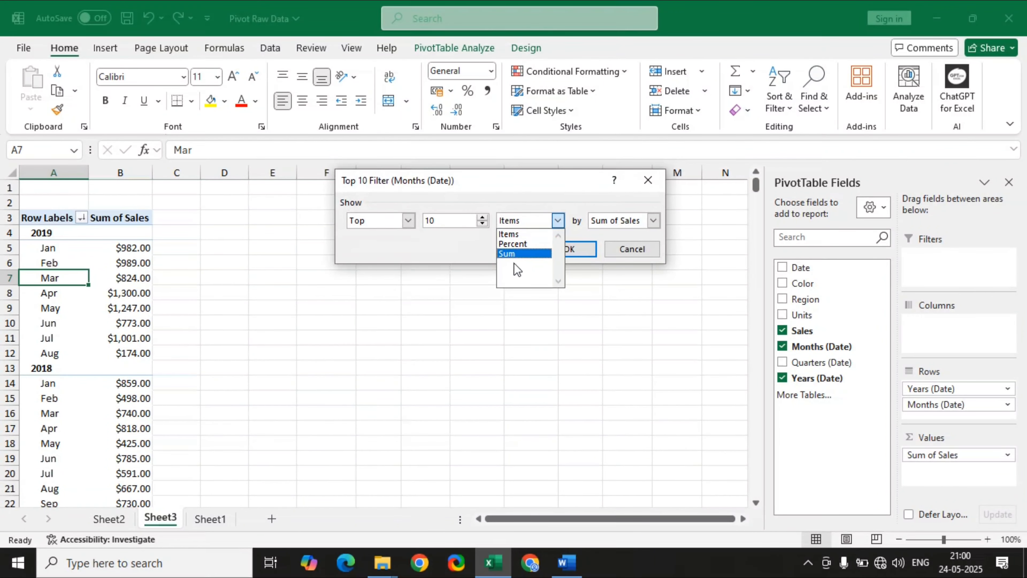
click(509, 253)
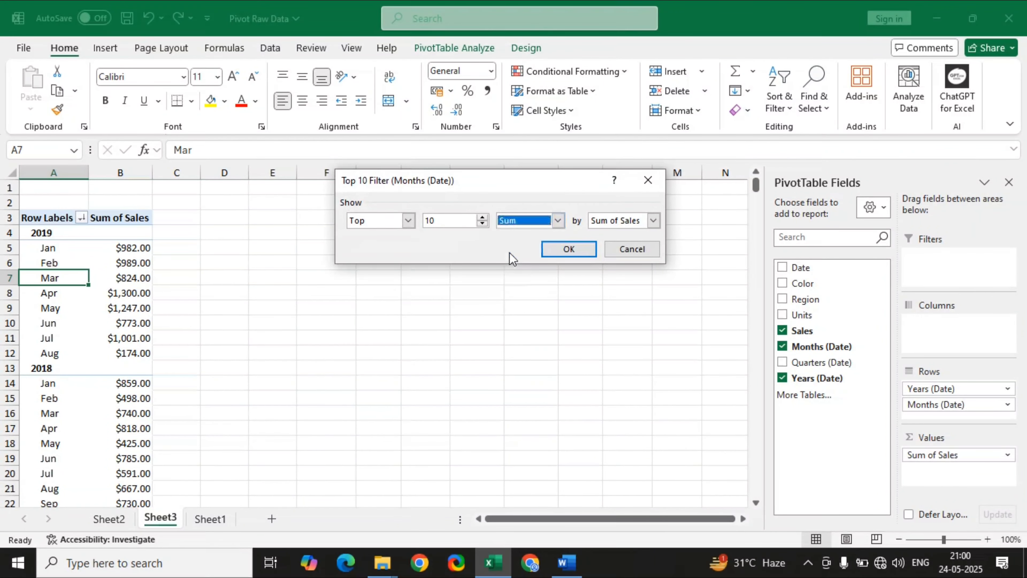
click(569, 253)
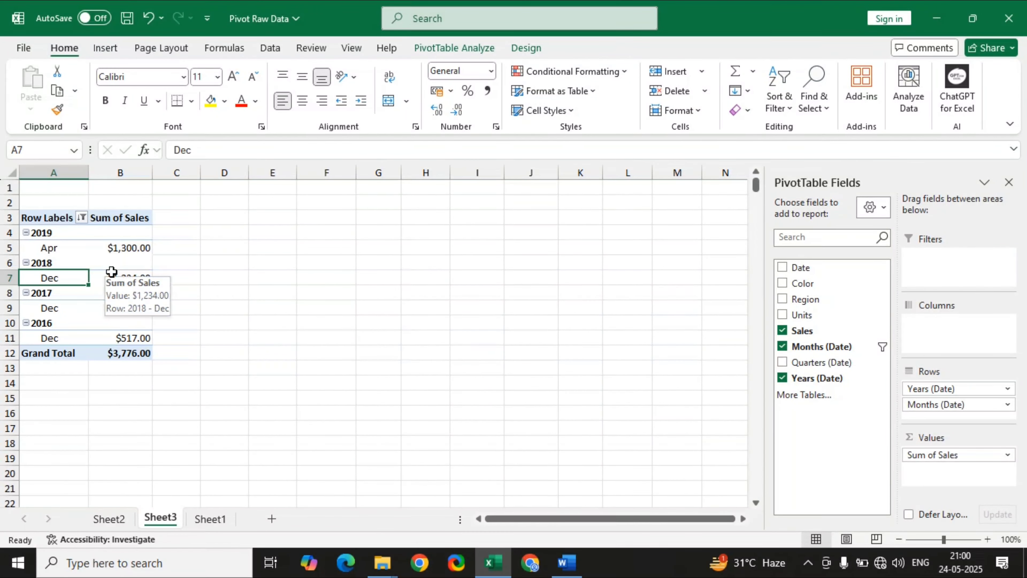
Clear the filter from the Months (Date) row field.
click(83, 217)
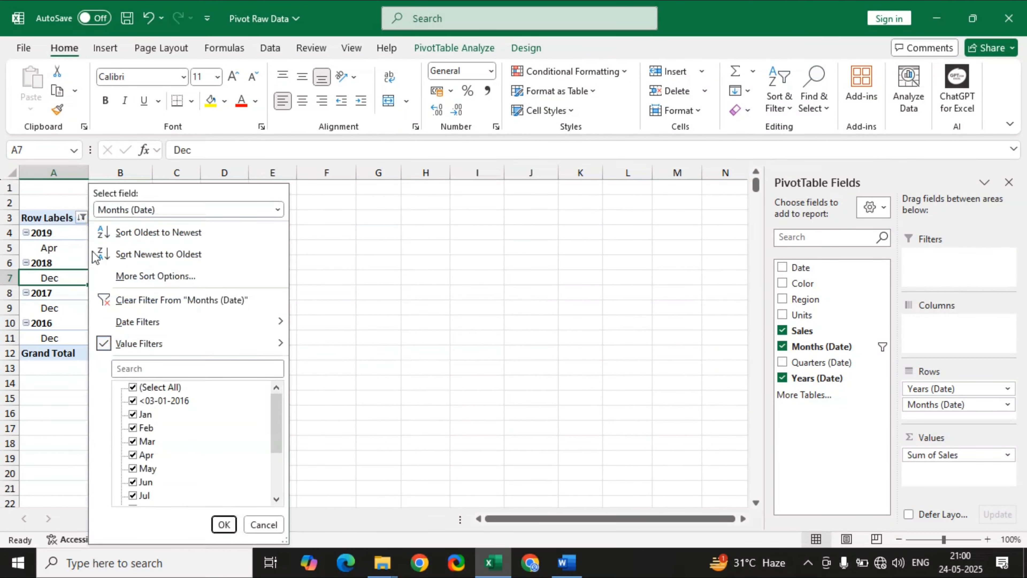
click(153, 301)
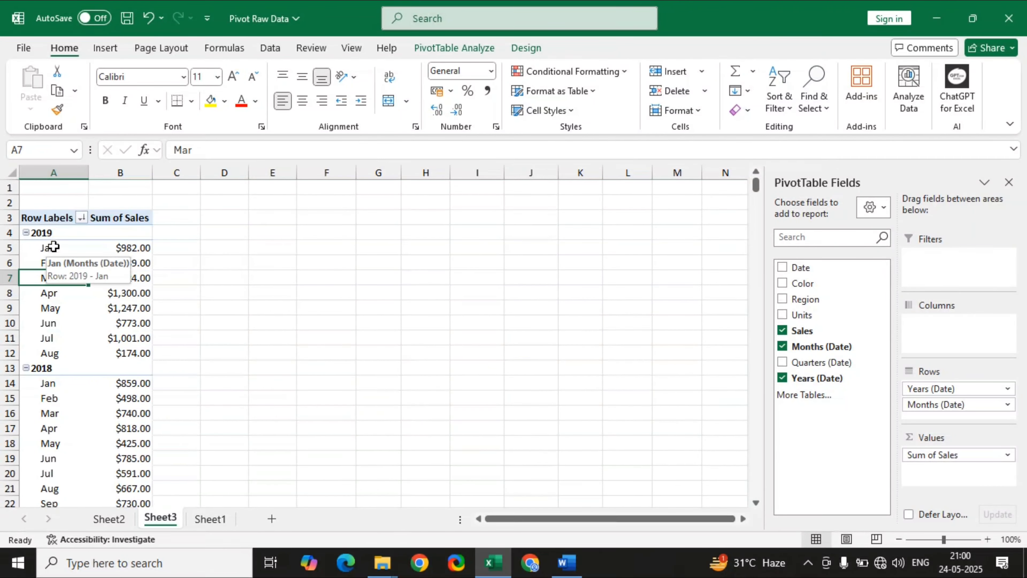
Insert a slicer for the Color field and place it beside the PivotTable, over columns D to G.
click(451, 56)
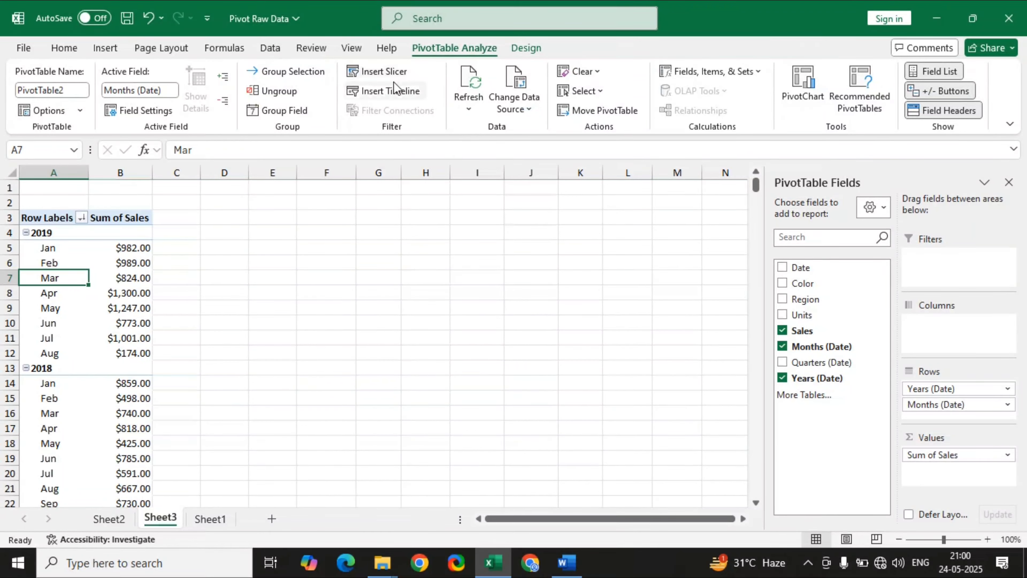
click(387, 76)
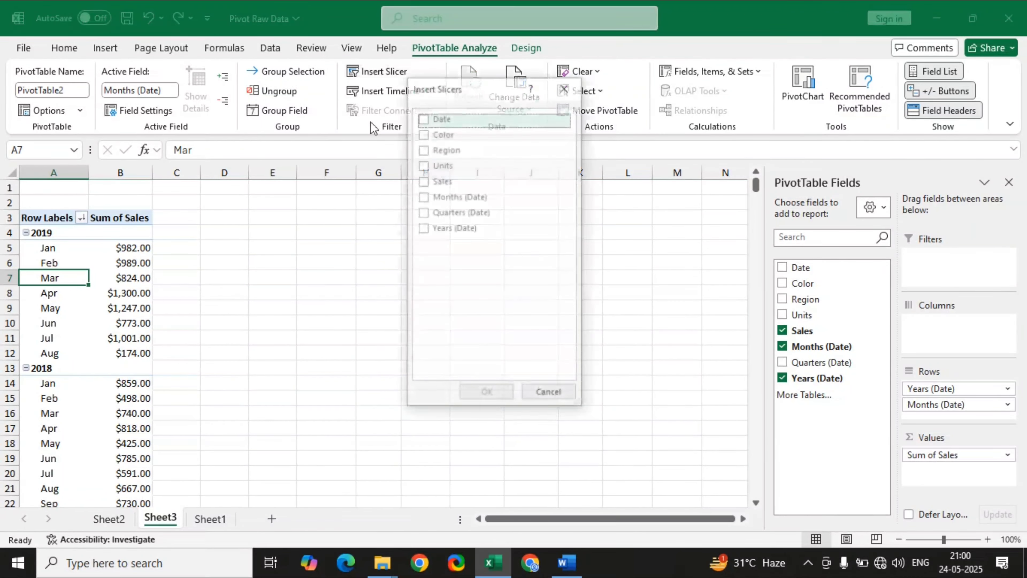
click(423, 134)
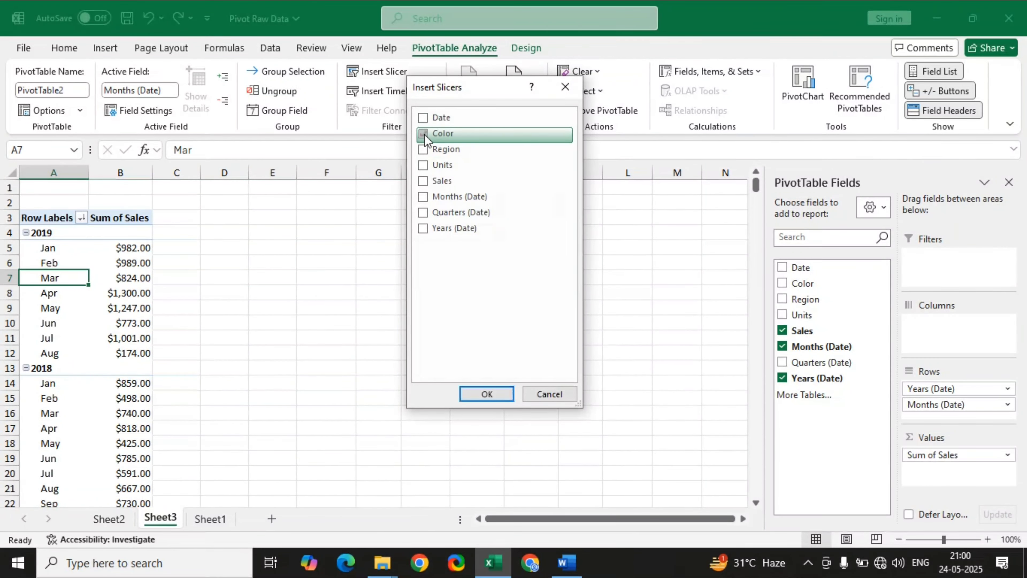
click(486, 394)
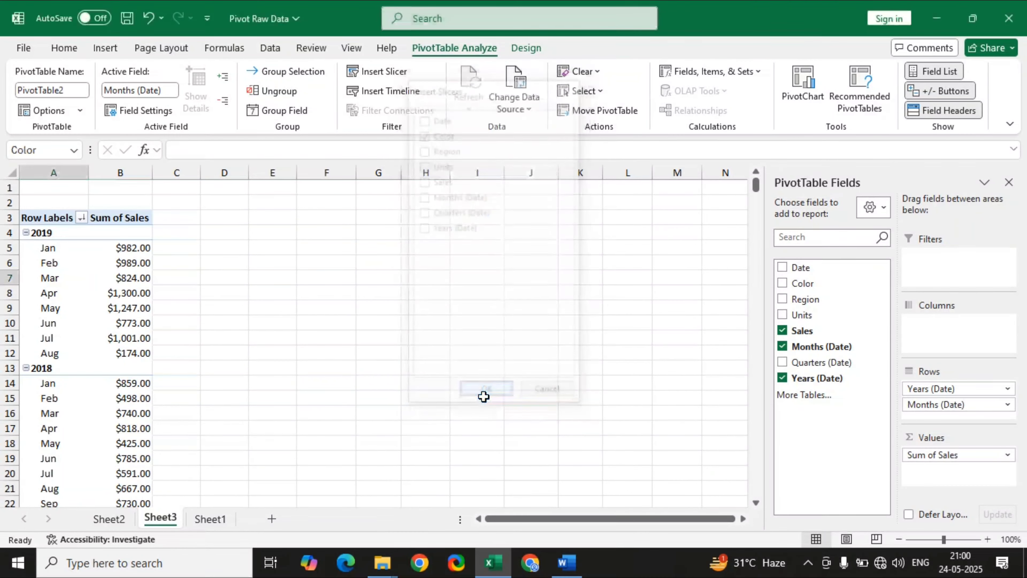
drag(369, 257, 243, 242)
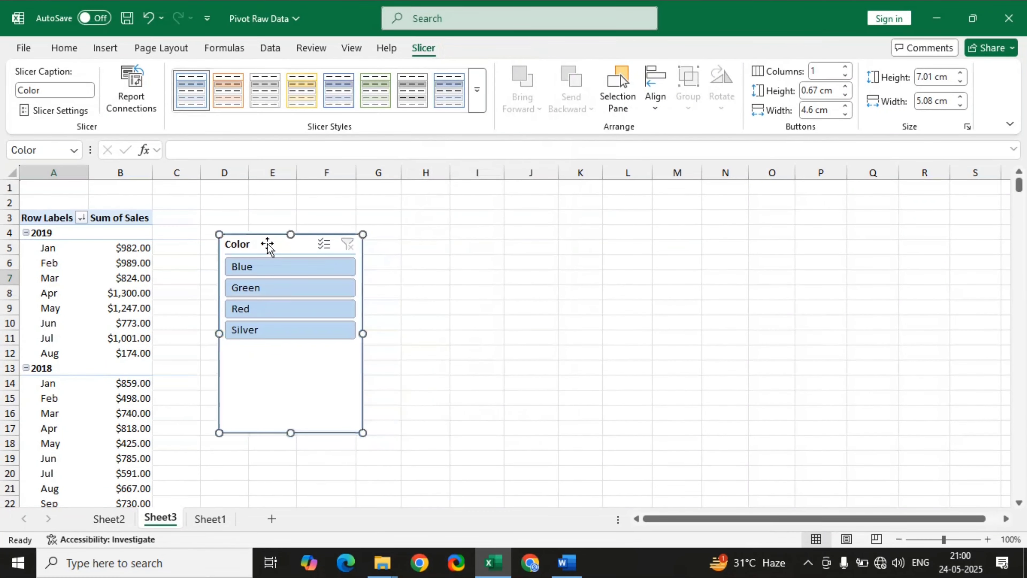
Filter the PivotTable with the Color slicer by Blue, Green, Red and Silver, one at a time.
click(265, 271)
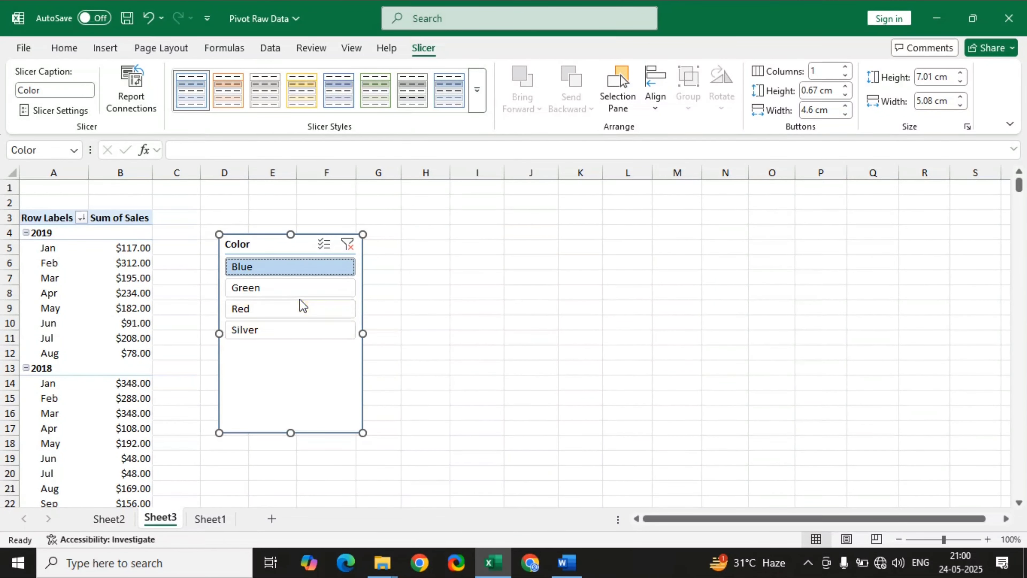
click(289, 285)
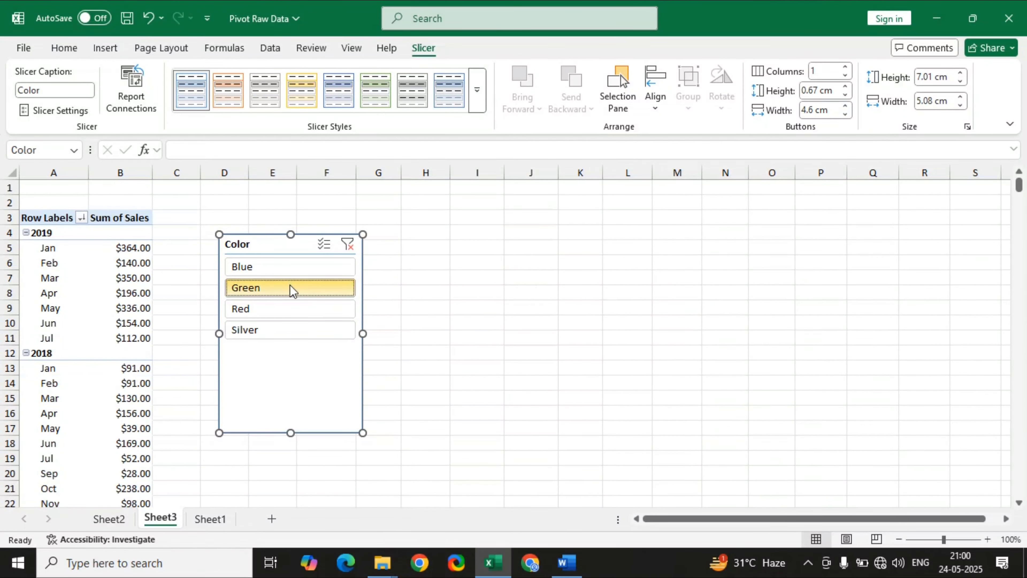
click(248, 307)
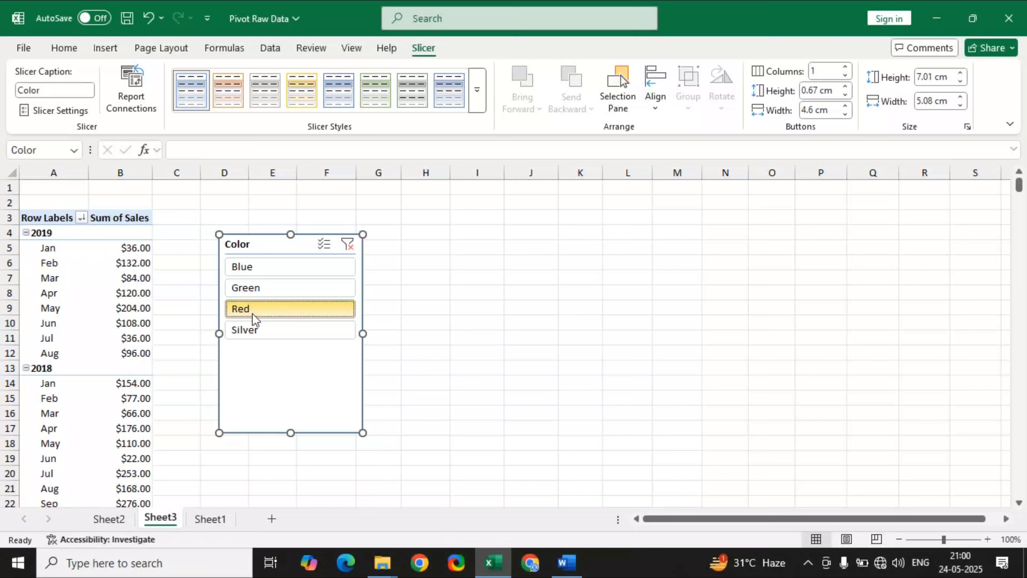
click(265, 330)
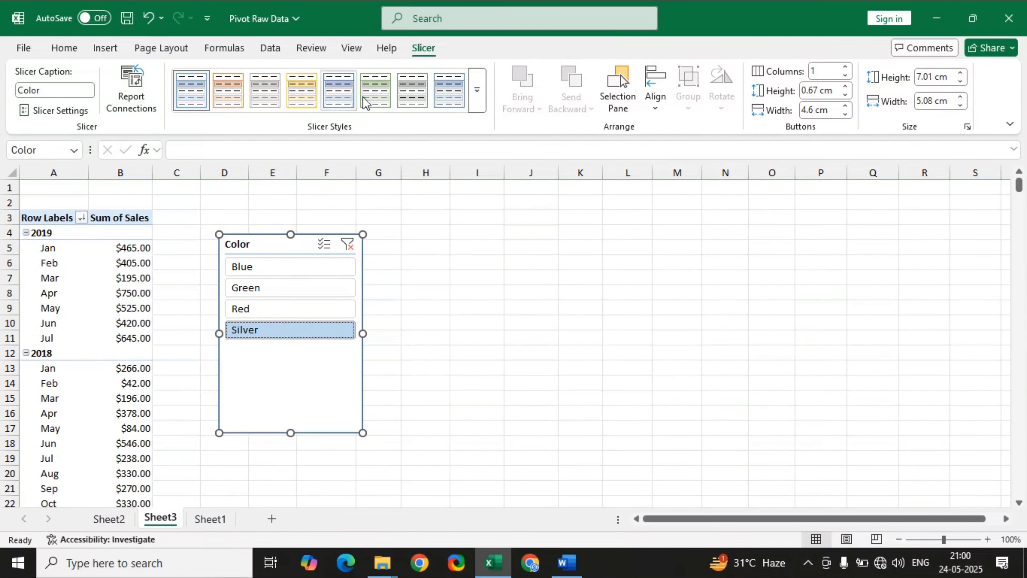
Insert a slicer for the Region field and place it just right of the Color slicer.
click(107, 268)
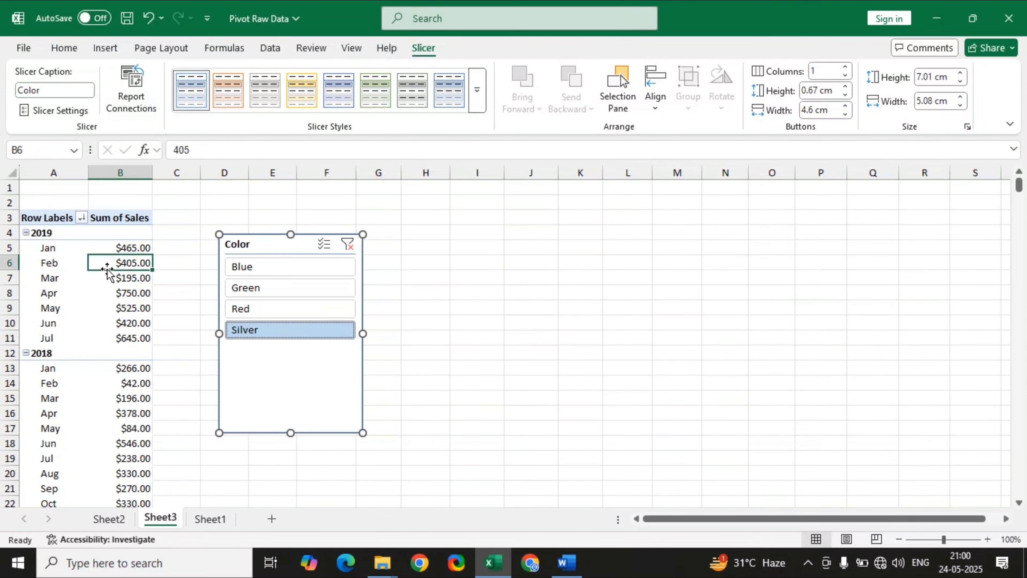
click(471, 42)
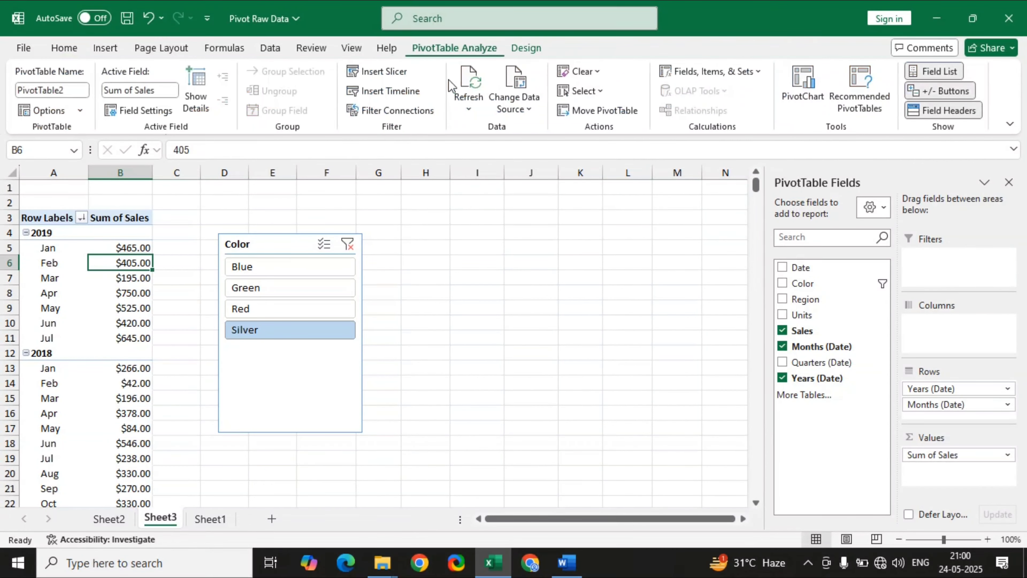
click(366, 75)
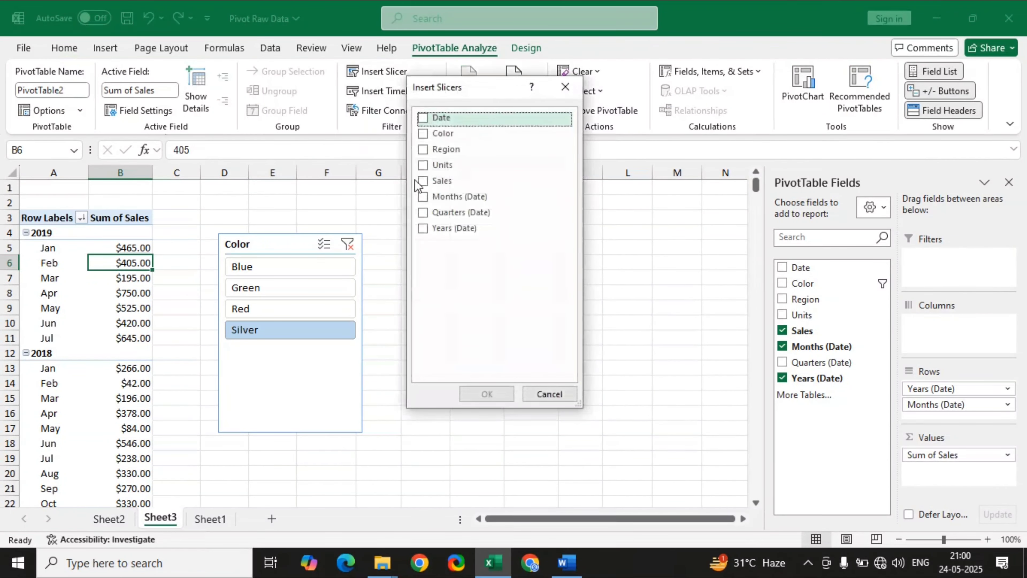
click(423, 150)
click(486, 394)
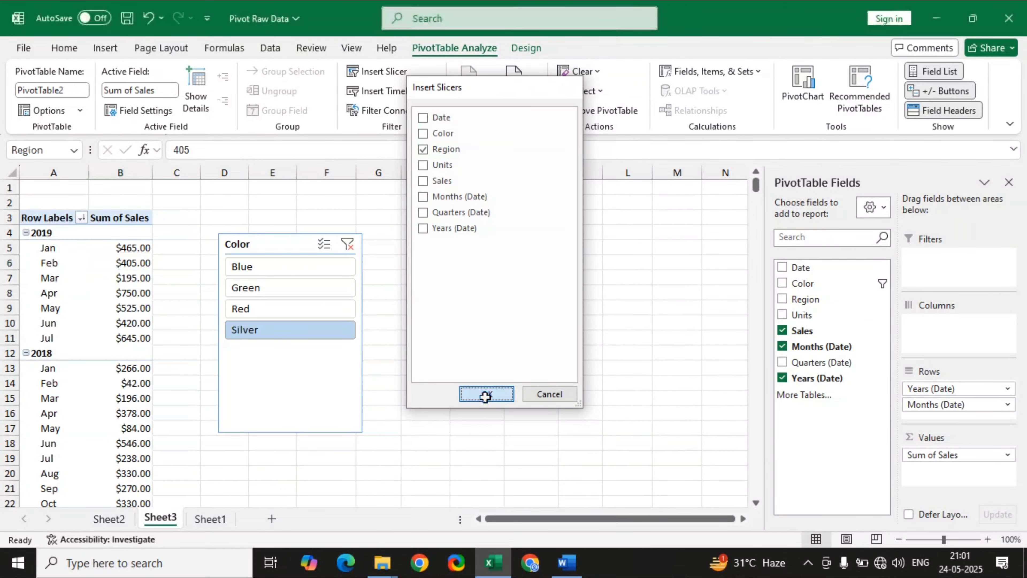
drag(360, 256, 413, 240)
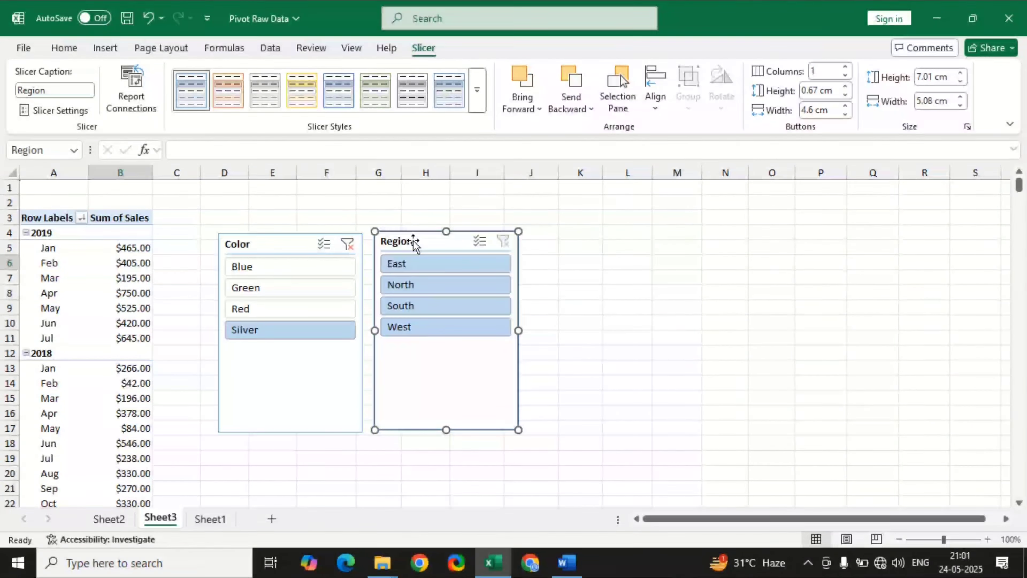
Clear the Color slicer's filter, and try East, North and South one at a time in the Region slicer before clearing it too.
click(347, 244)
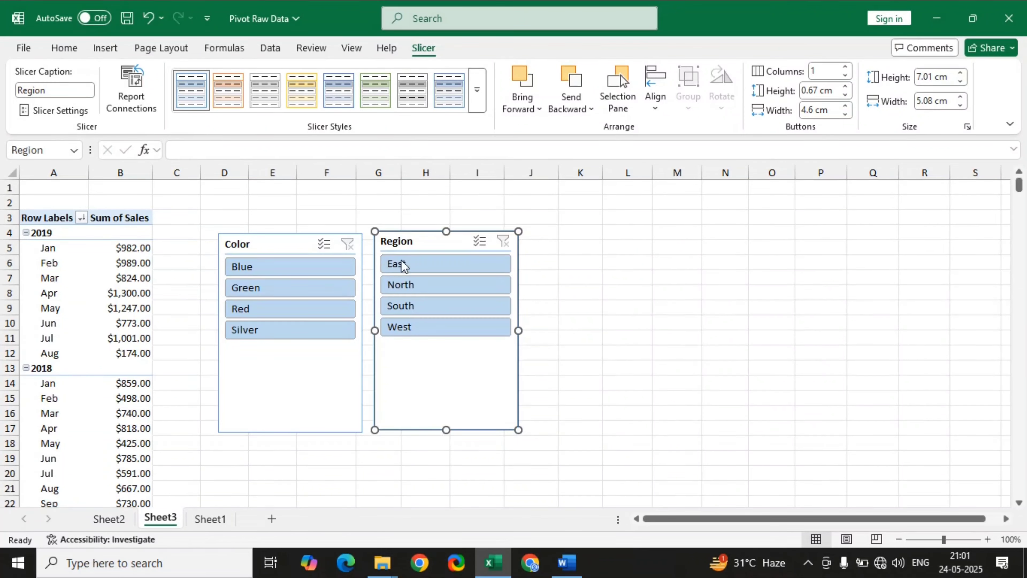
click(426, 269)
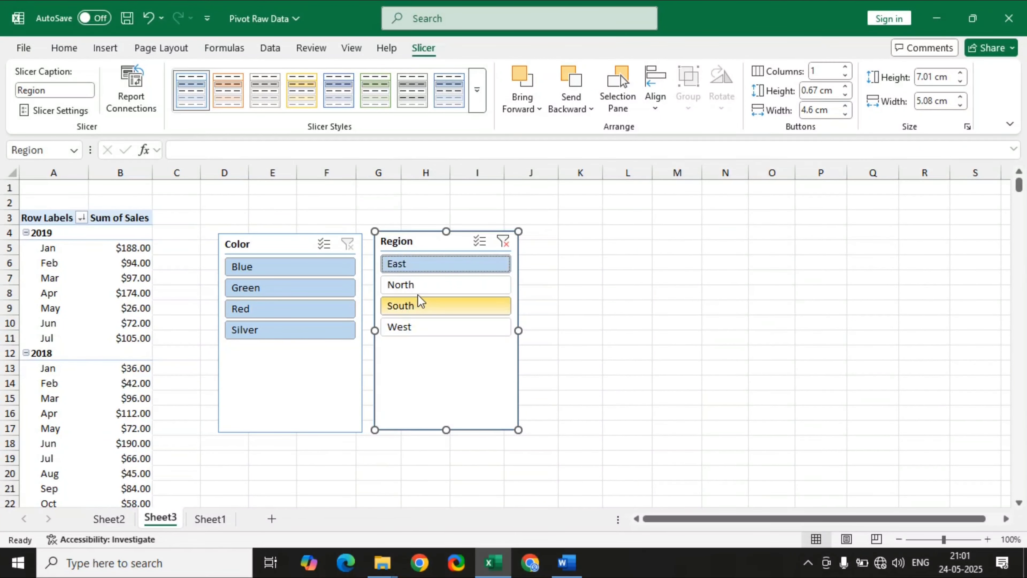
click(429, 287)
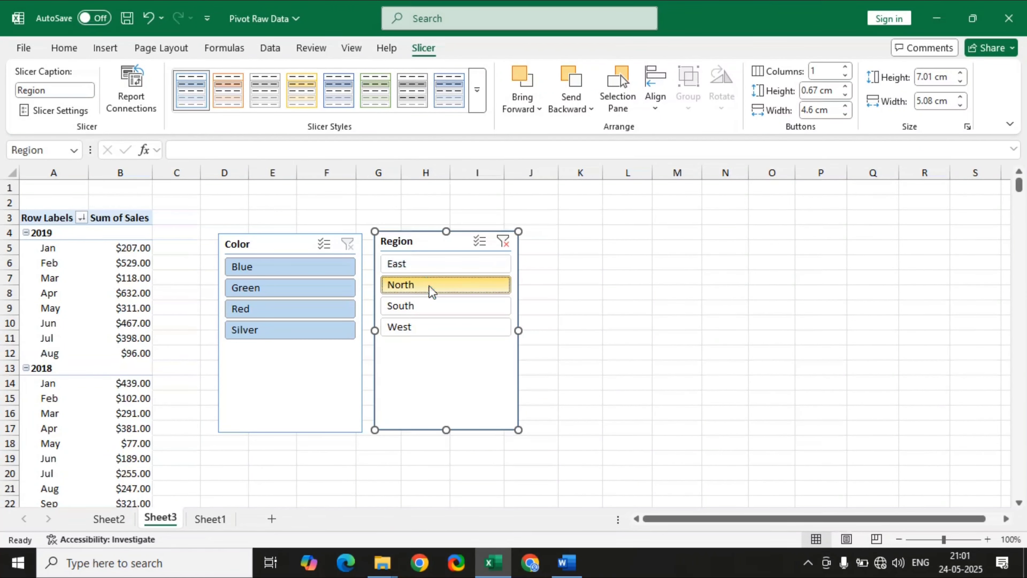
click(462, 307)
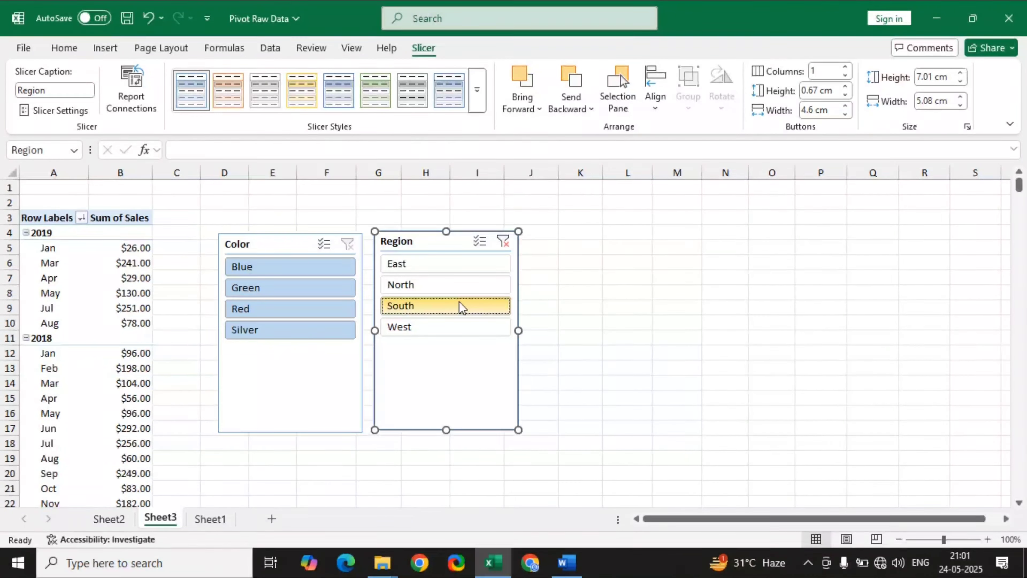
click(502, 241)
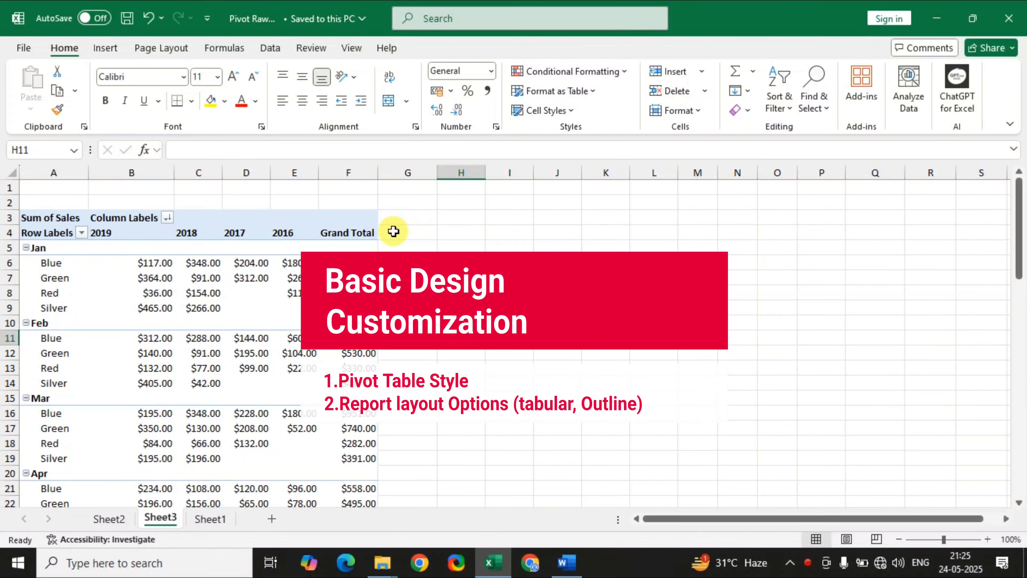
Set the PivotTable layout to show all subtotals at the bottom of each group.
click(340, 245)
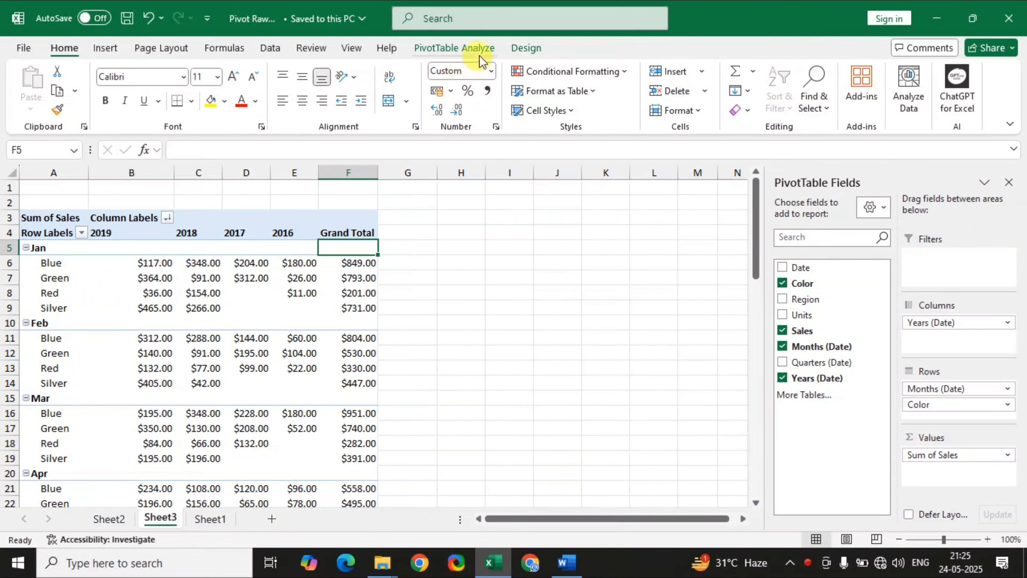
click(518, 48)
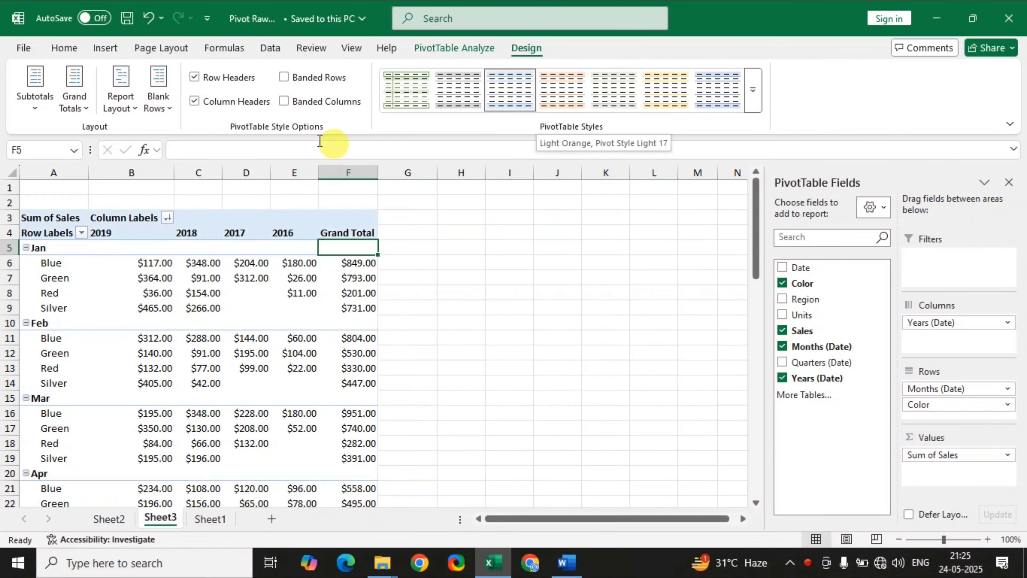
click(34, 108)
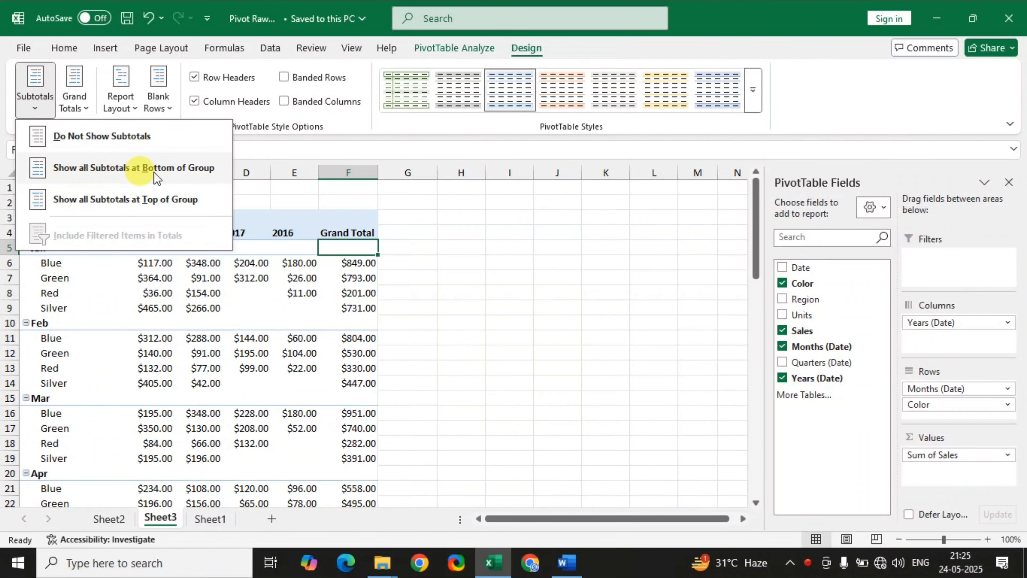
click(164, 172)
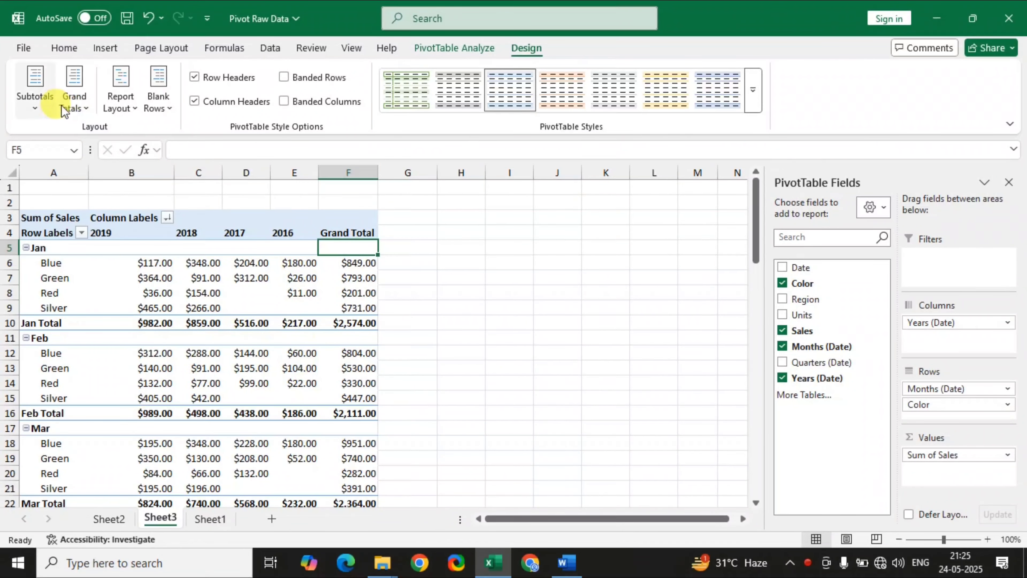
Try turning grand totals off for rows and columns, and undo the change.
click(77, 106)
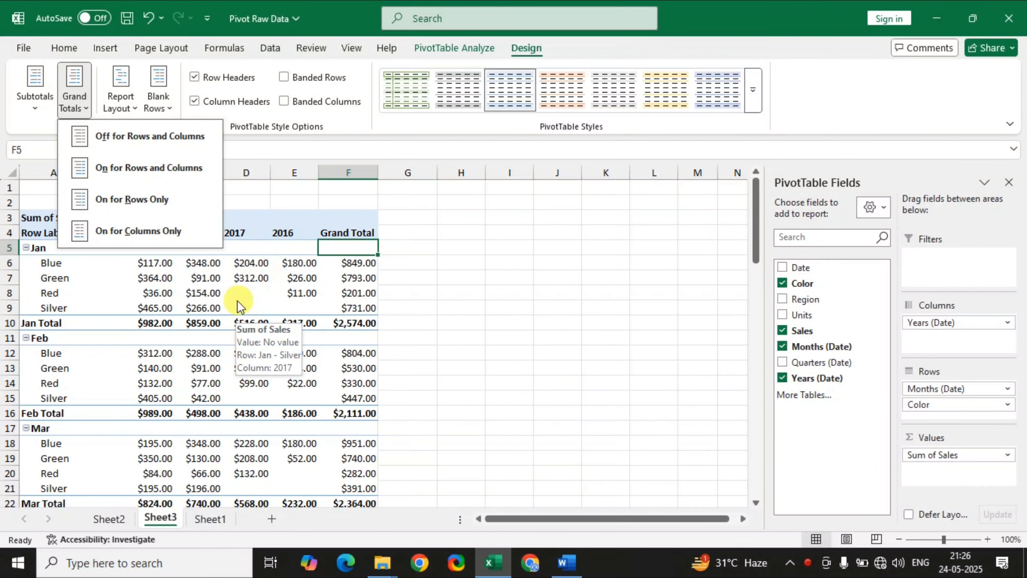
click(158, 143)
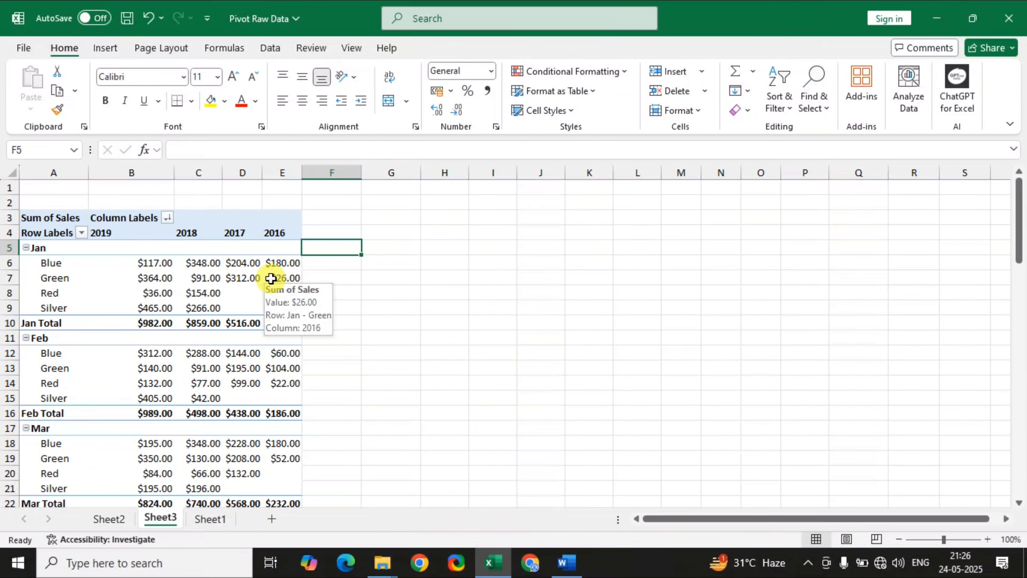
key(ctrl+z)
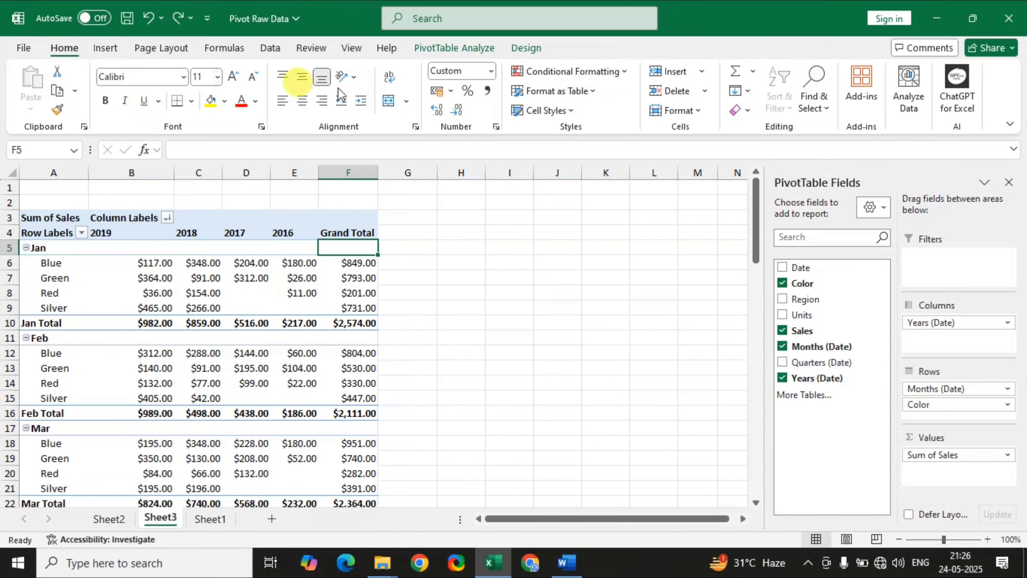
Try the compact form for the PivotTable's report layout and switch it to outline form.
click(526, 47)
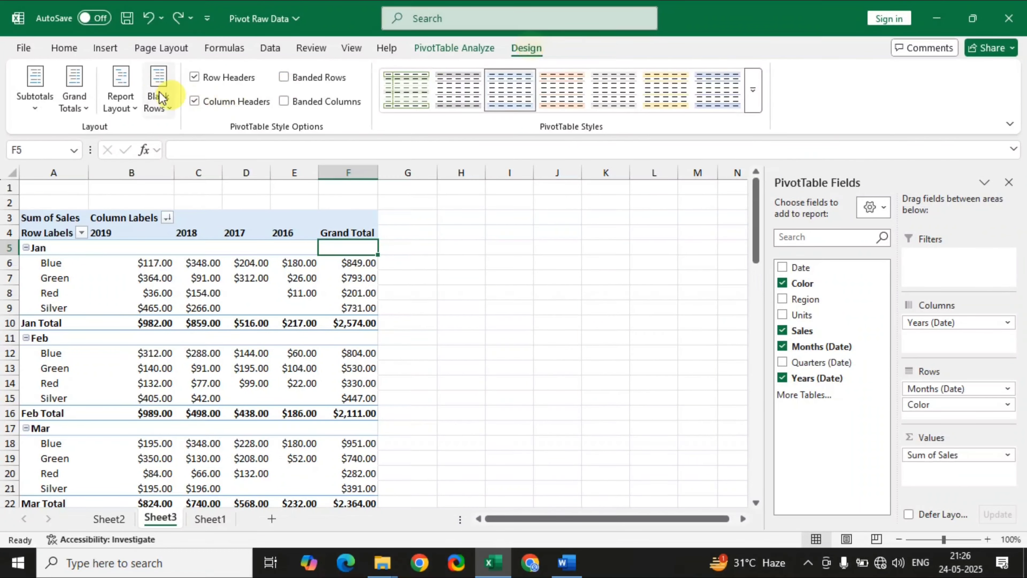
click(118, 114)
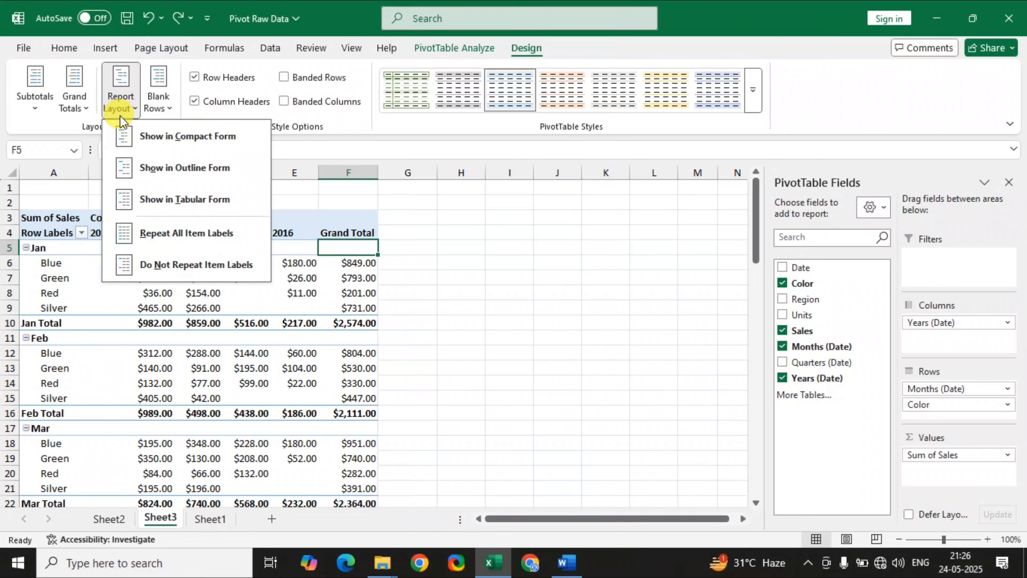
click(187, 150)
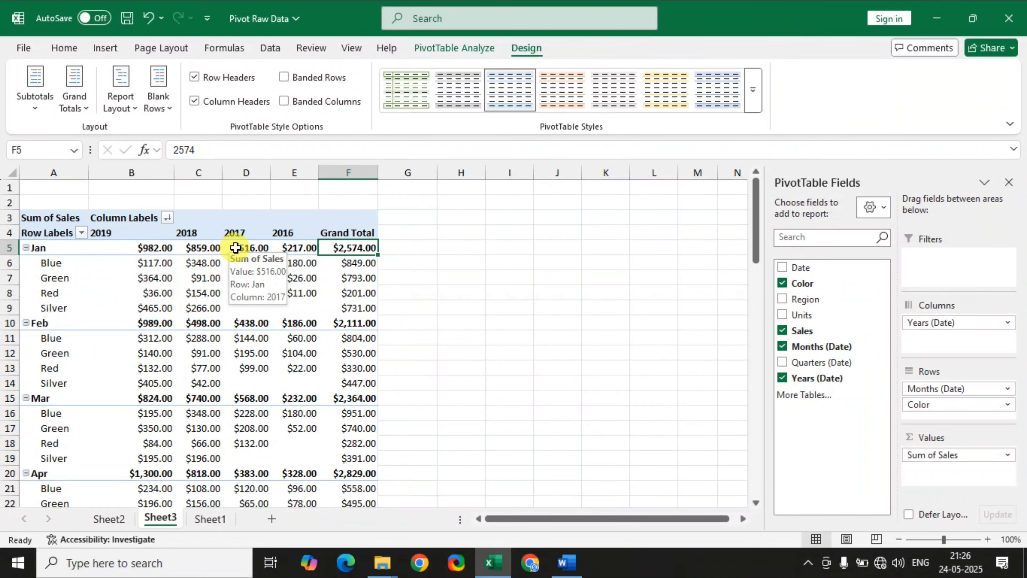
click(121, 101)
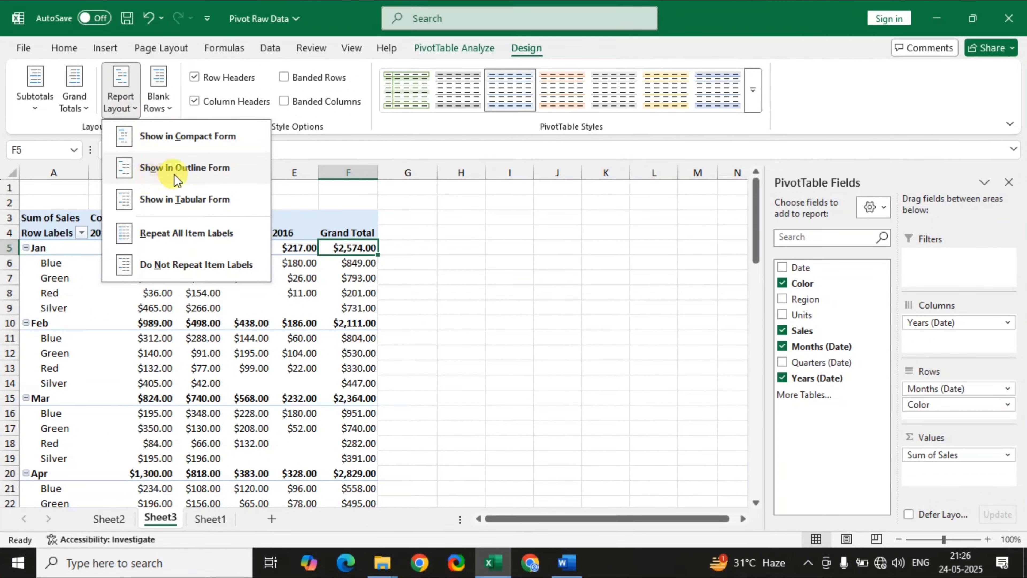
click(228, 178)
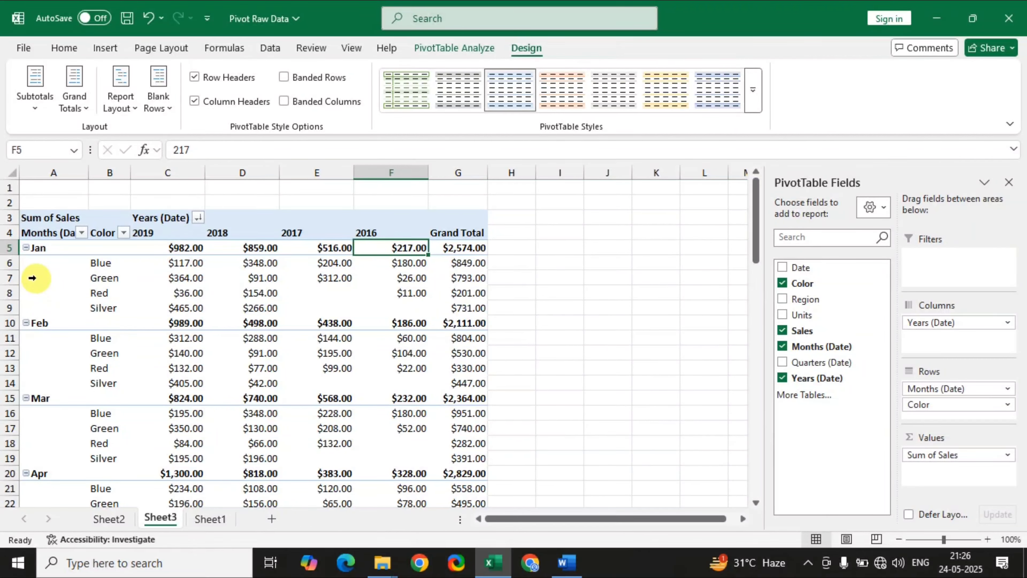
Set the report layout to repeat all item labels so each Color row carries its month.
click(123, 108)
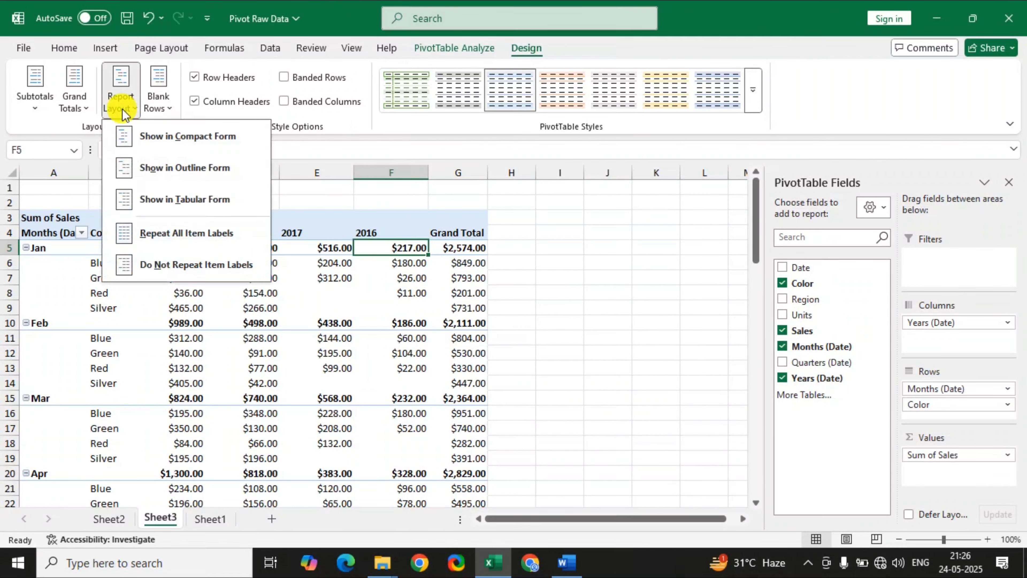
click(170, 238)
scroll(51, 394, down, 1)
scroll(50, 407, up, 1)
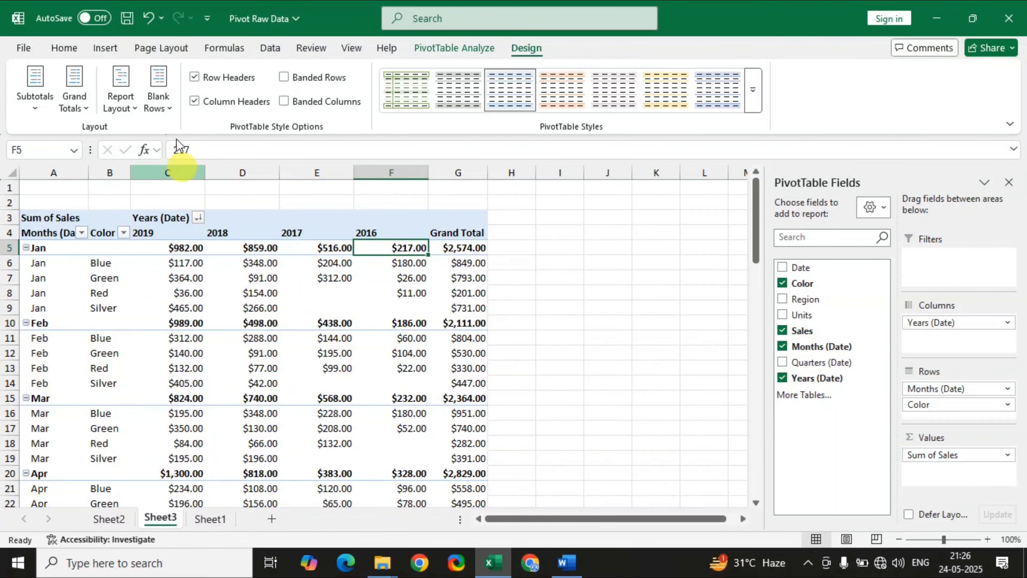
Insert a blank line after each item in the PivotTable and remove those blank lines again.
click(172, 109)
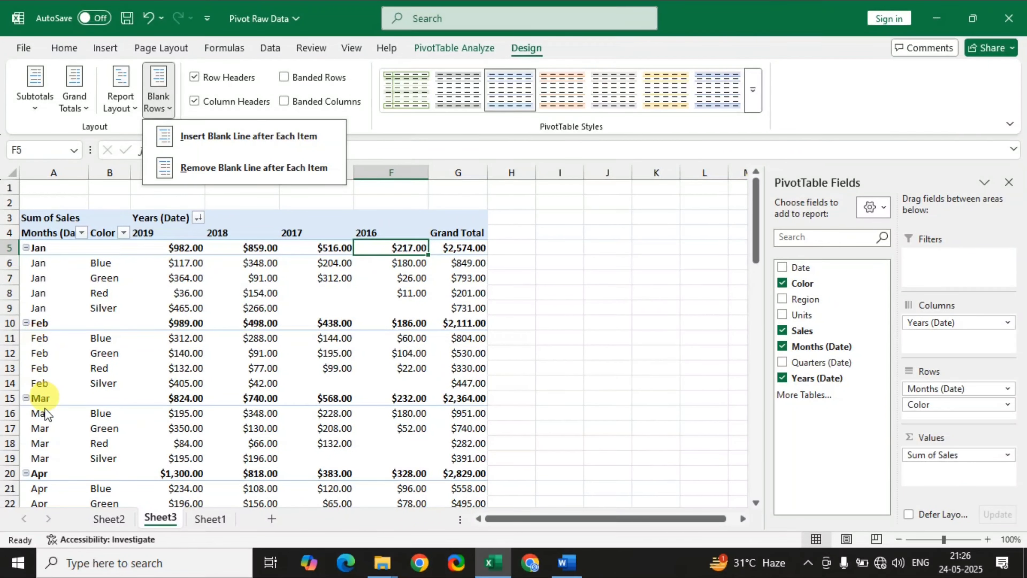
click(228, 137)
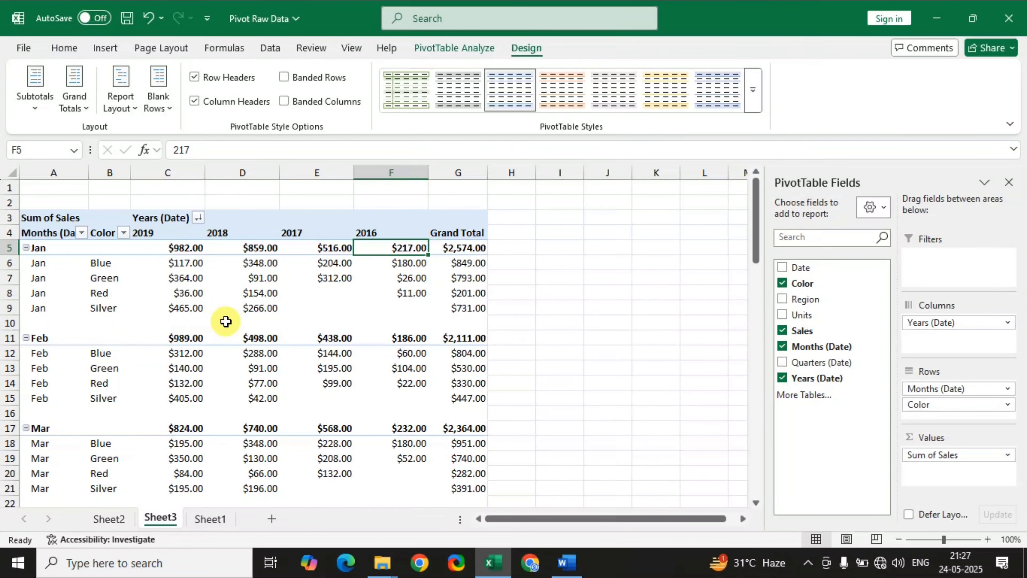
click(157, 106)
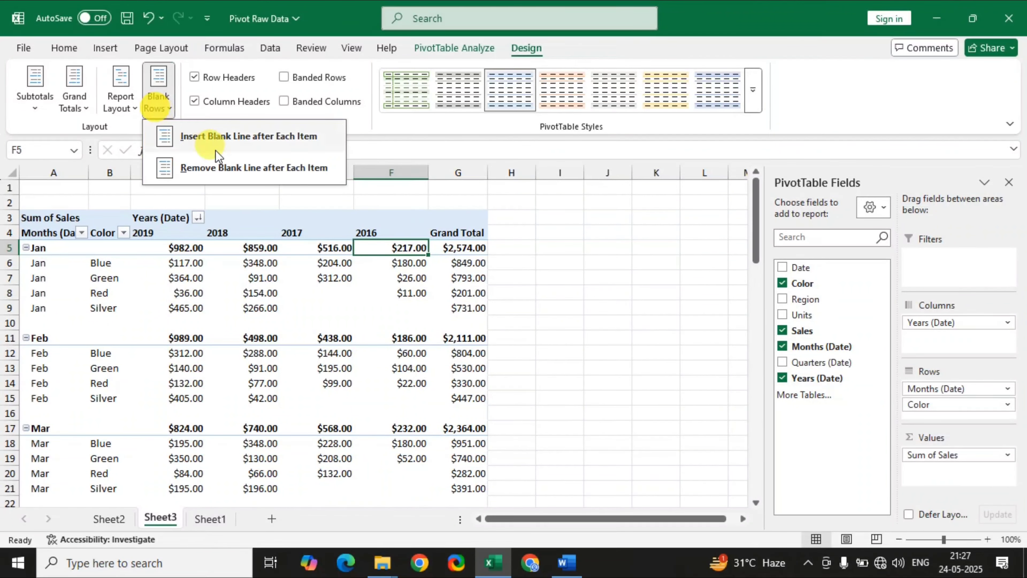
click(220, 168)
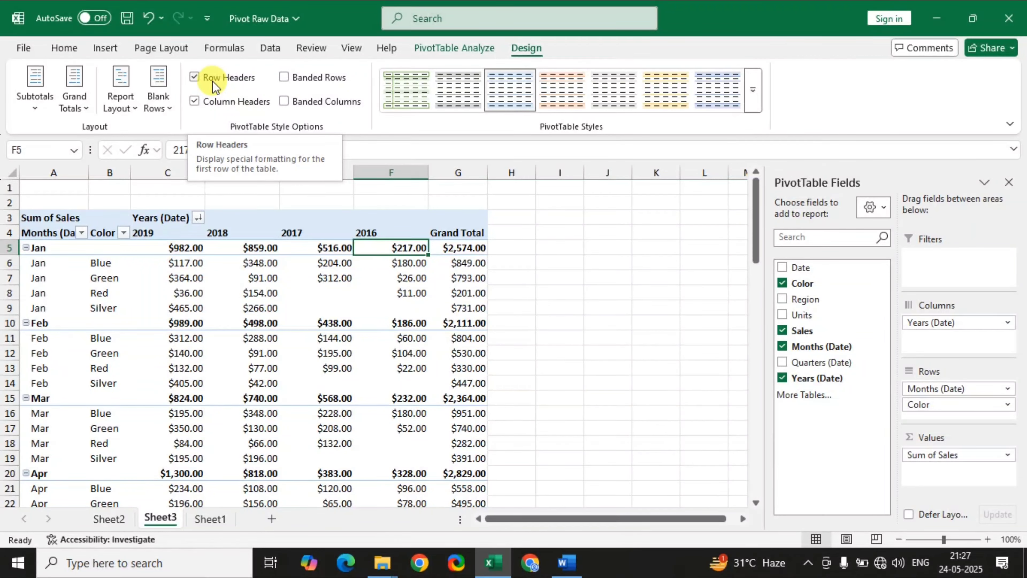
Switch the Row Headers and Column Headers style options off and back on, one at a time.
click(194, 78)
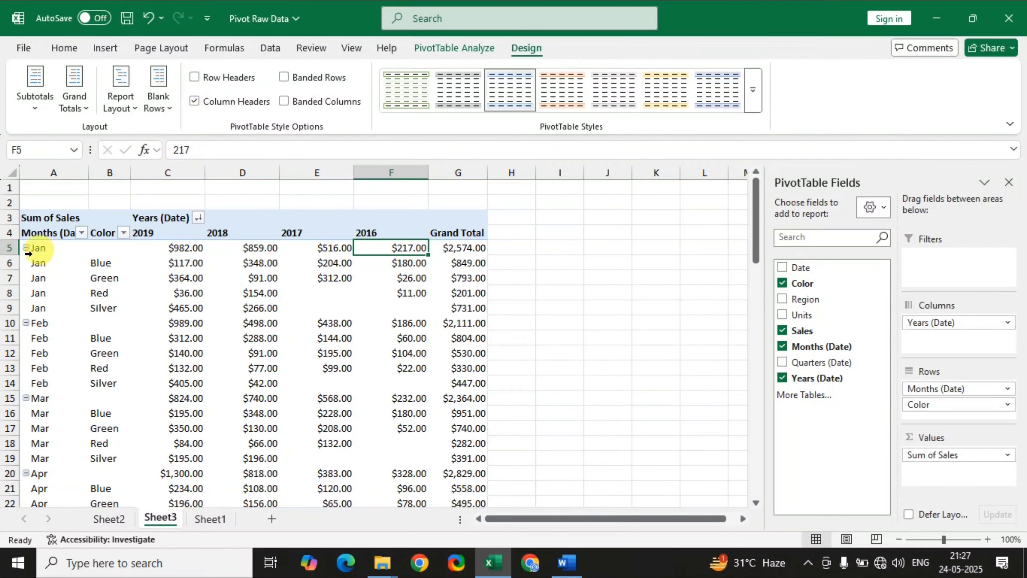
click(193, 79)
click(195, 102)
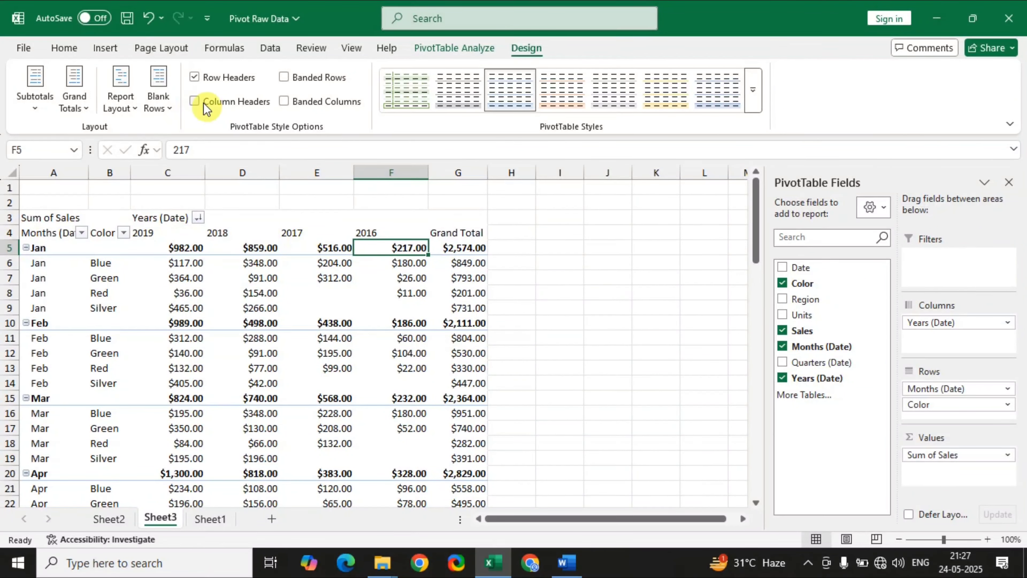
click(195, 102)
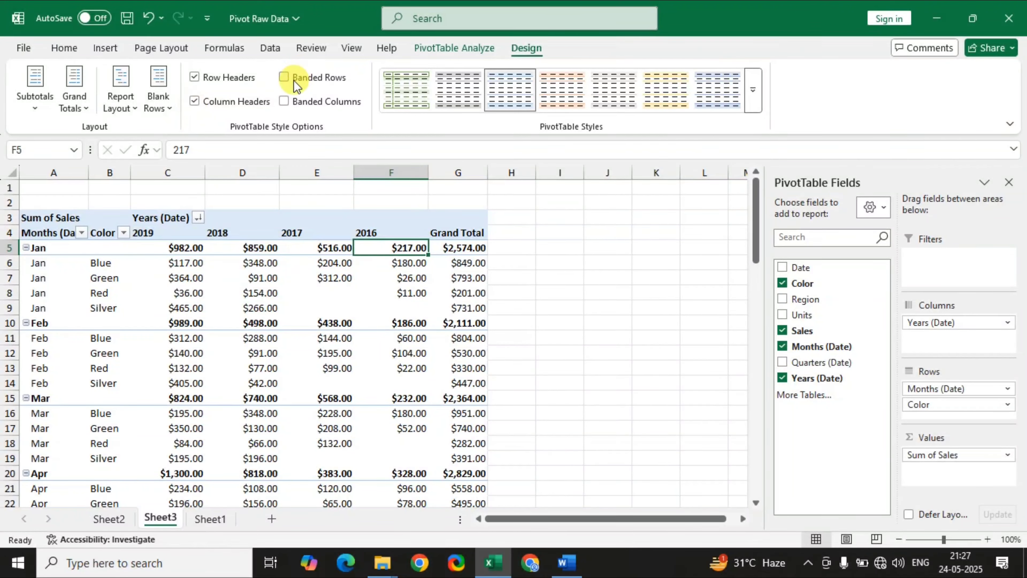
Try the Banded Rows and Banded Columns style options one at a time, turning each off again.
click(284, 77)
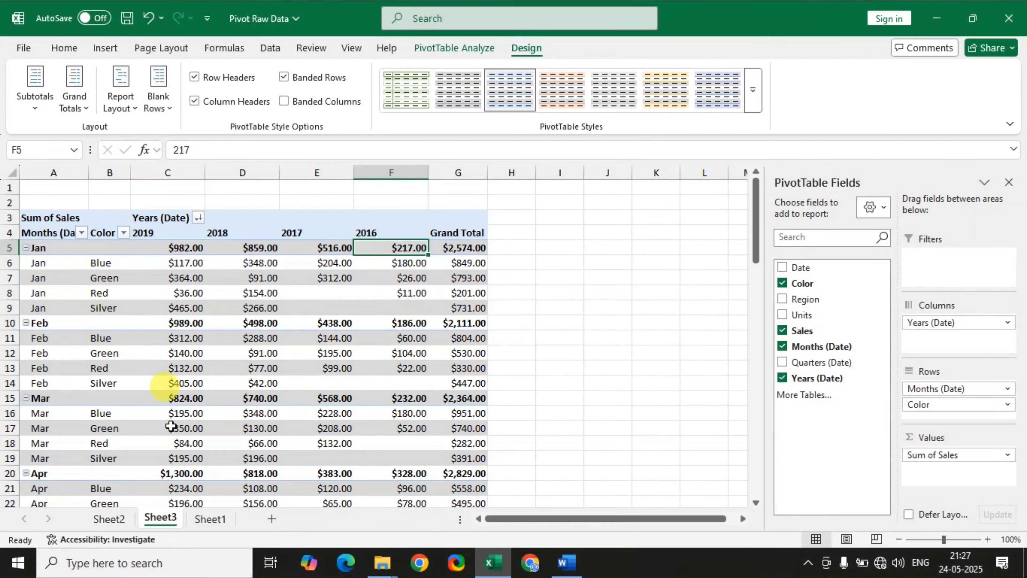
click(283, 77)
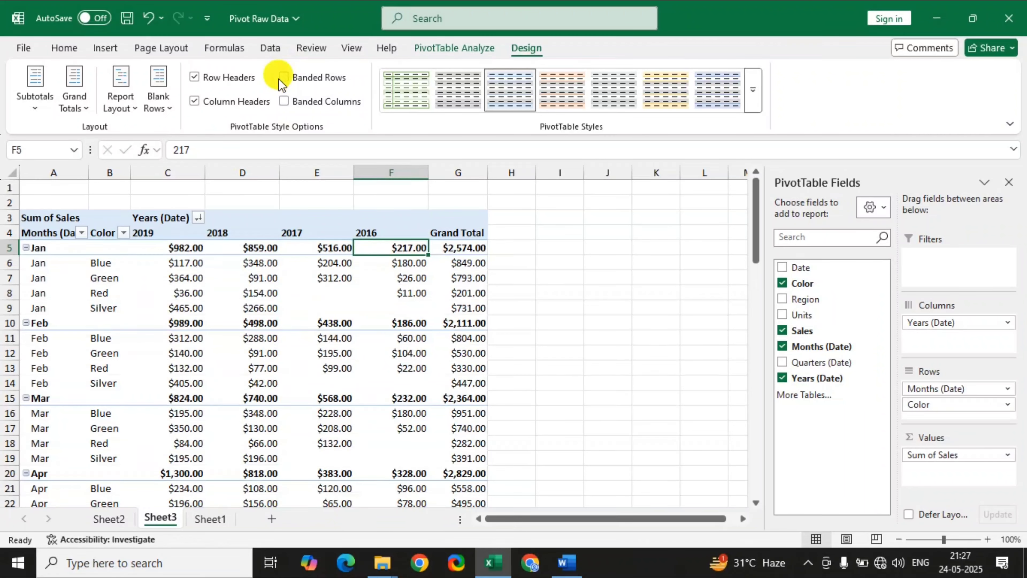
click(283, 102)
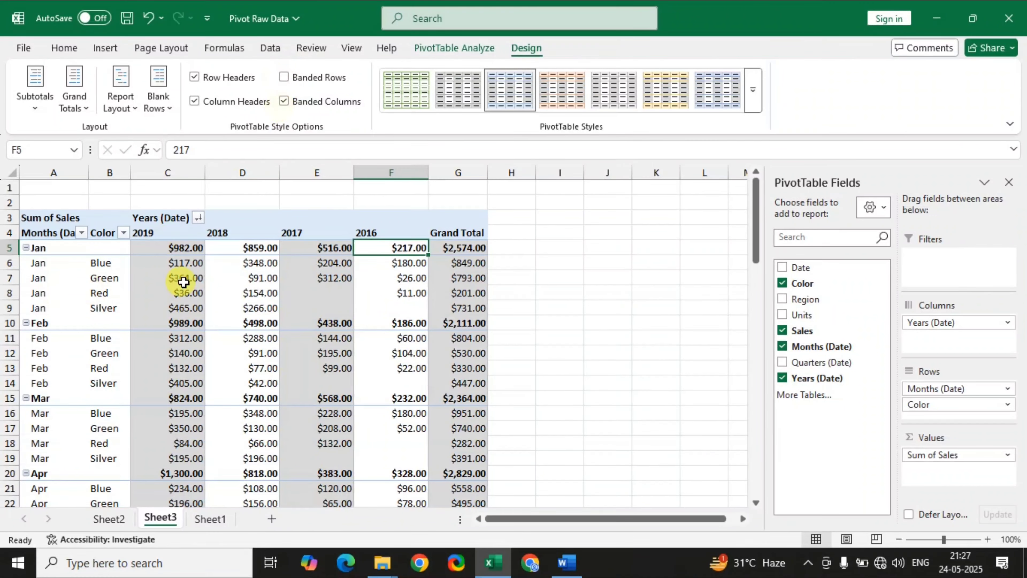
click(283, 101)
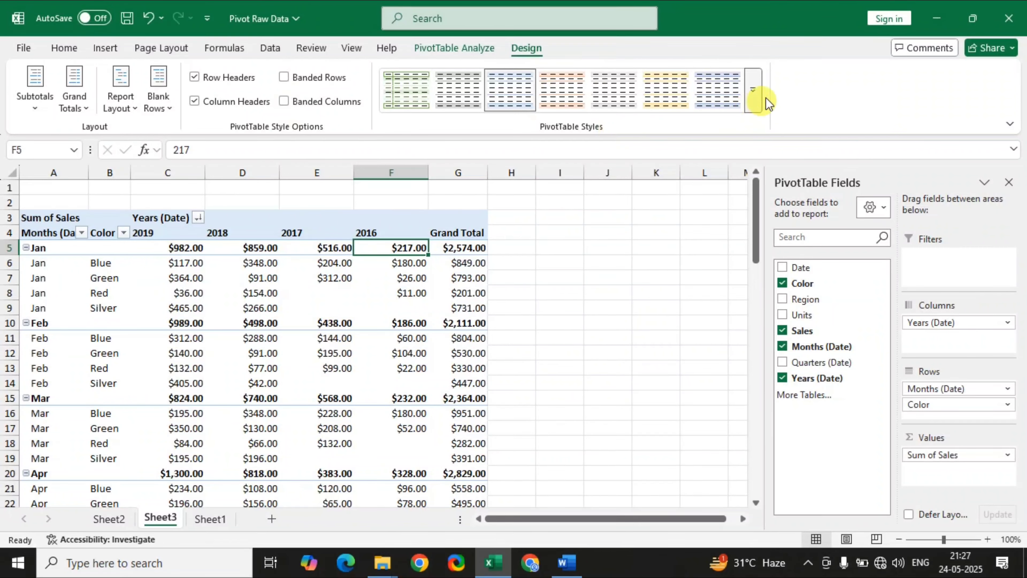
Apply the blue PivotTable style from the first row of the Medium group and look through the restyled table.
click(758, 97)
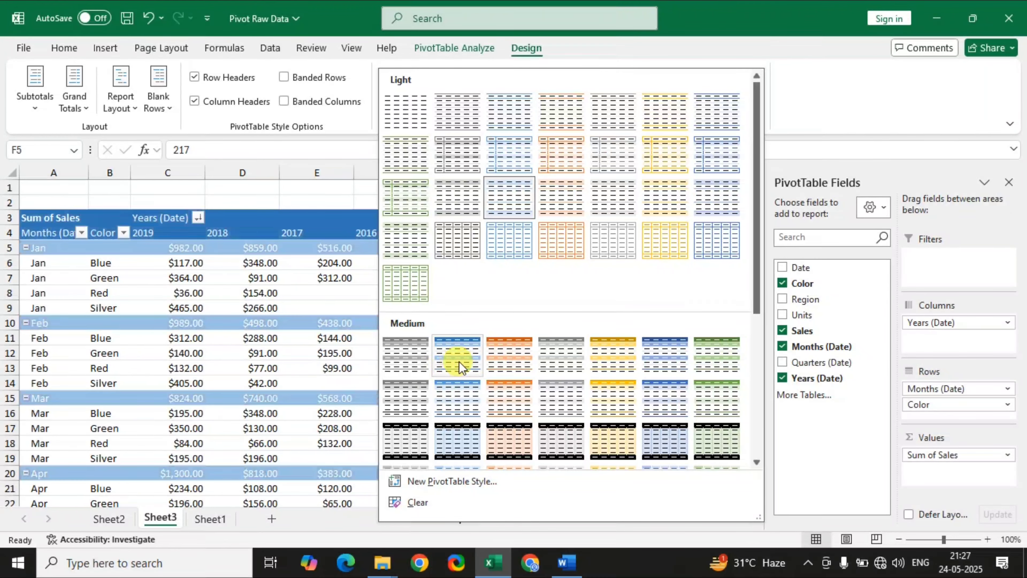
click(462, 361)
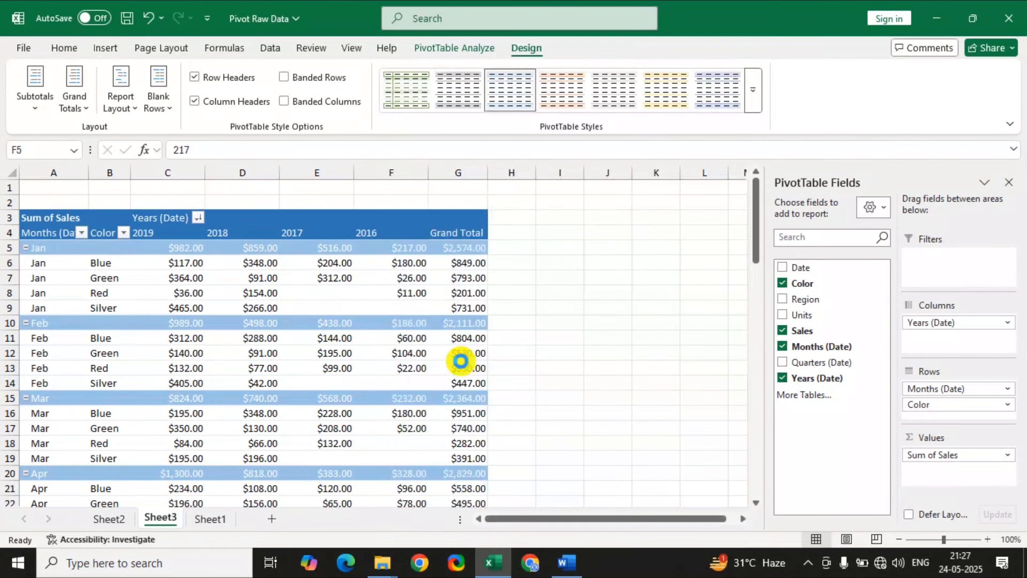
click(348, 355)
scroll(353, 358, down, 3)
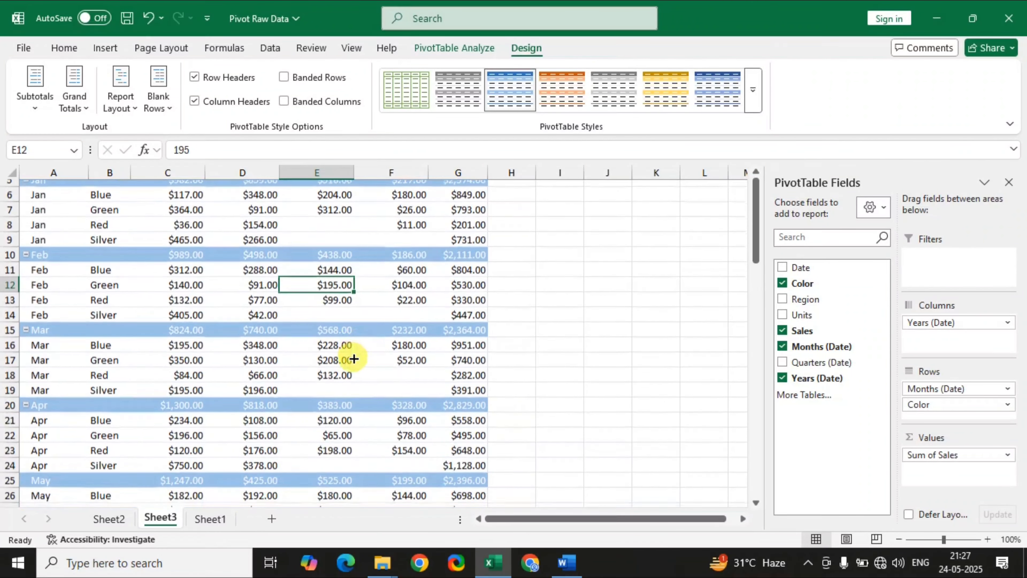
scroll(354, 358, down, 1)
scroll(353, 358, up, 3)
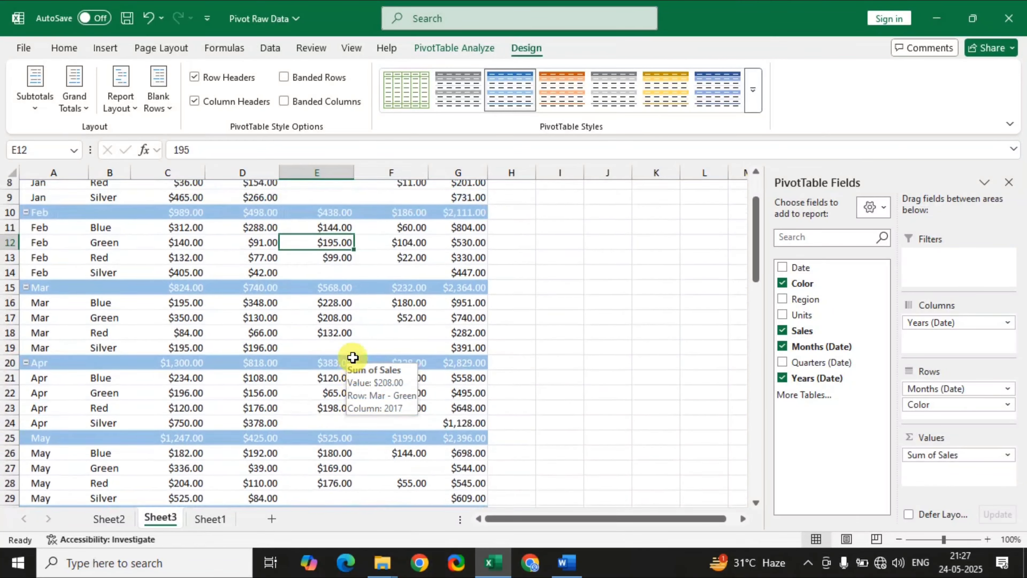
scroll(353, 358, down, 6)
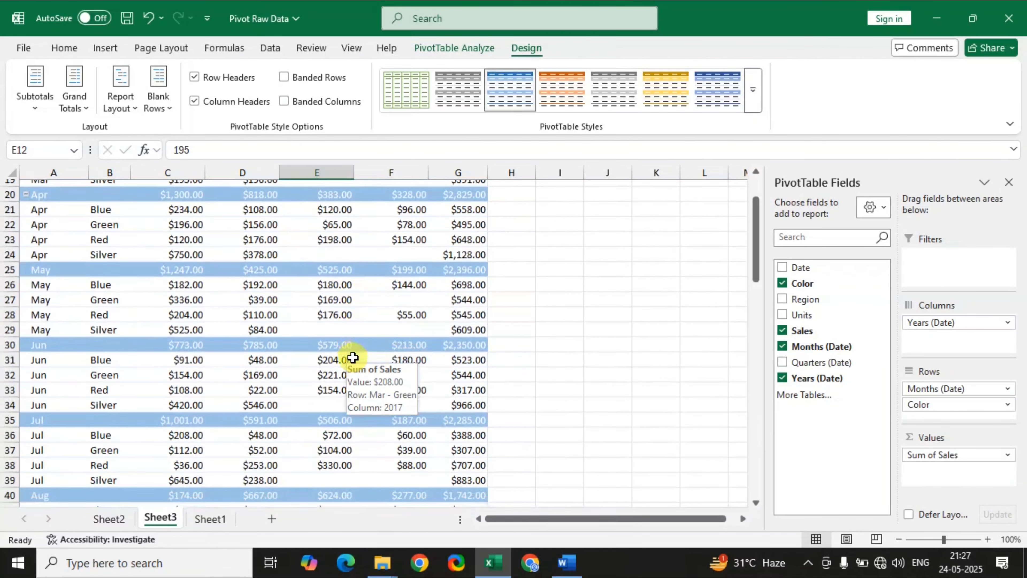
Change the PivotTable style to the lighter gray one, fourth in the first row of the Medium group, and review the table.
click(753, 91)
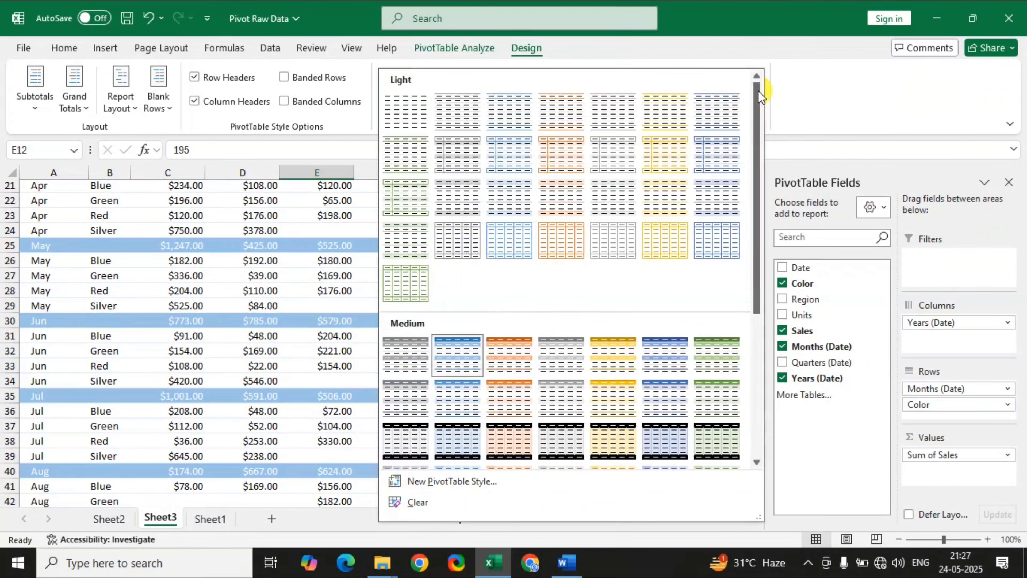
scroll(559, 459, down, 3)
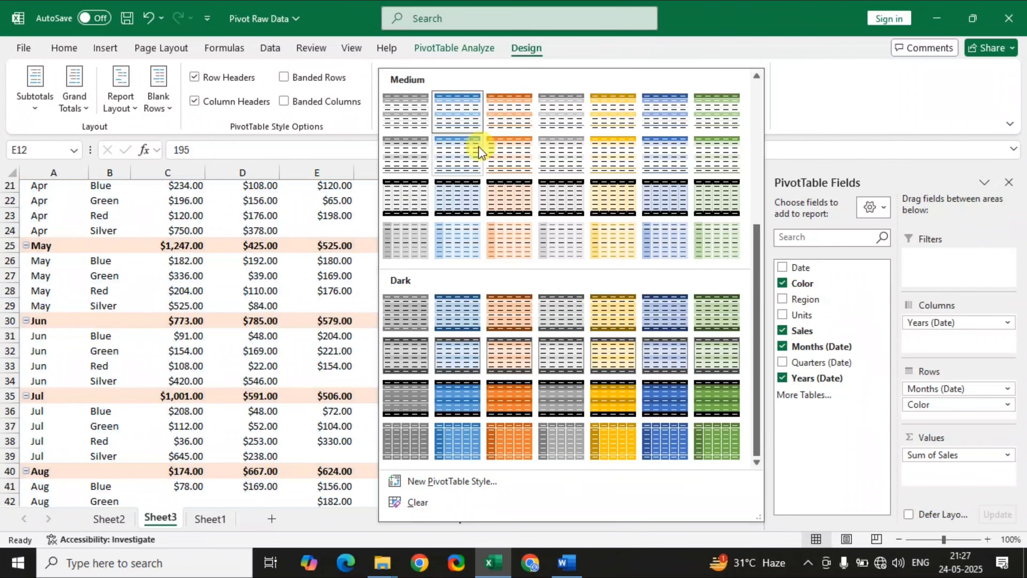
click(561, 121)
scroll(259, 351, up, 7)
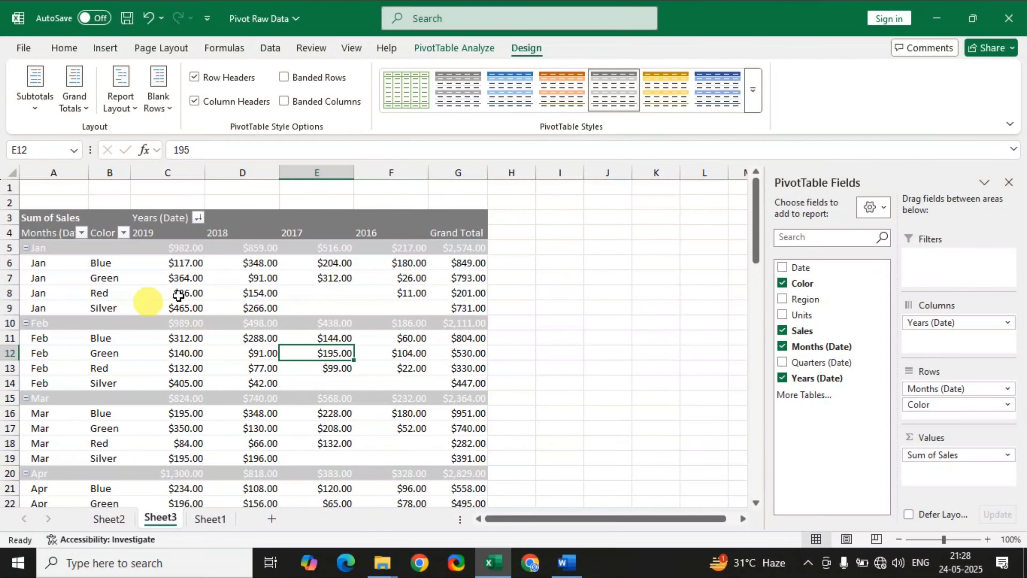
scroll(324, 383, down, 2)
scroll(325, 383, down, 3)
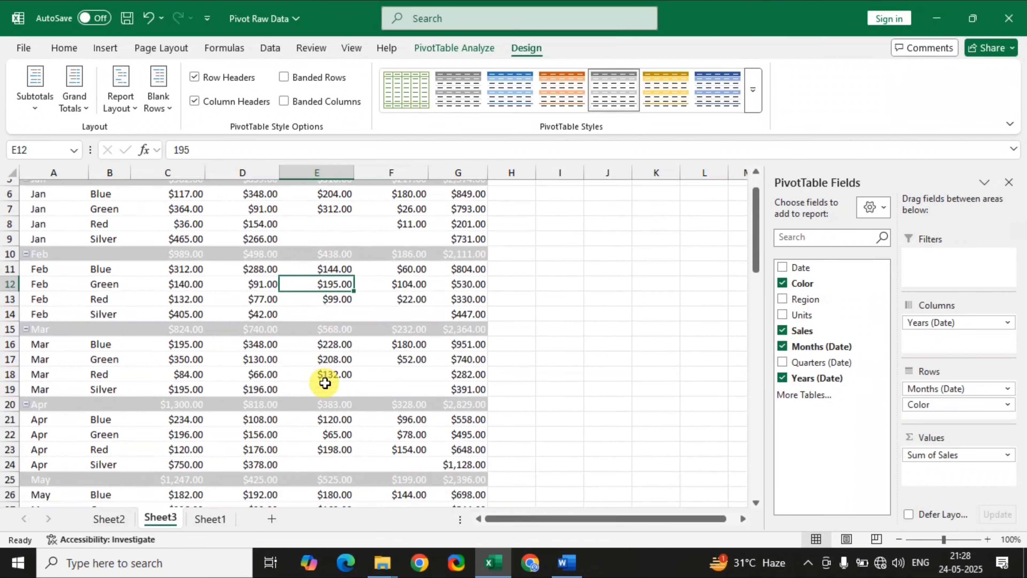
scroll(324, 383, up, 4)
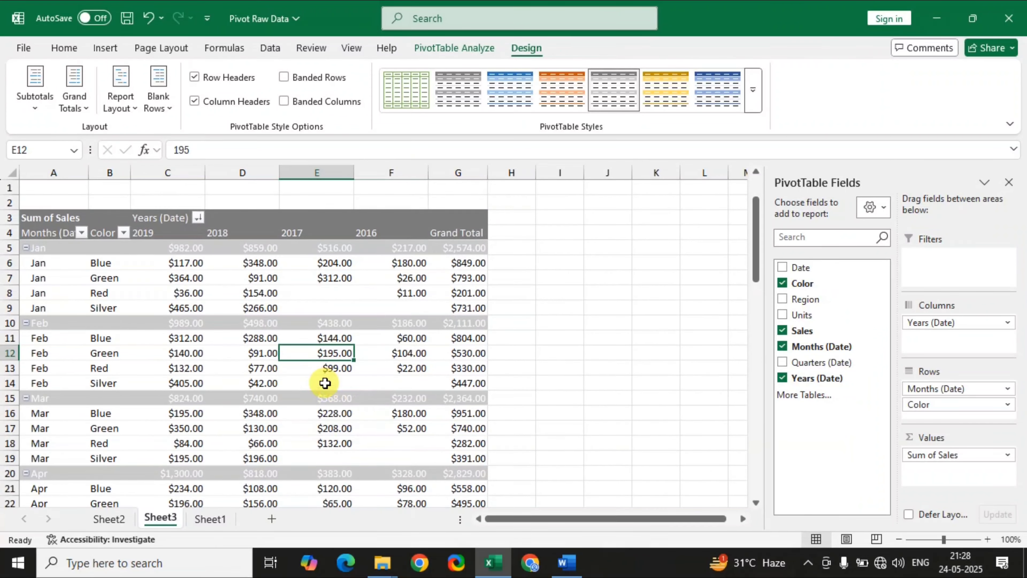